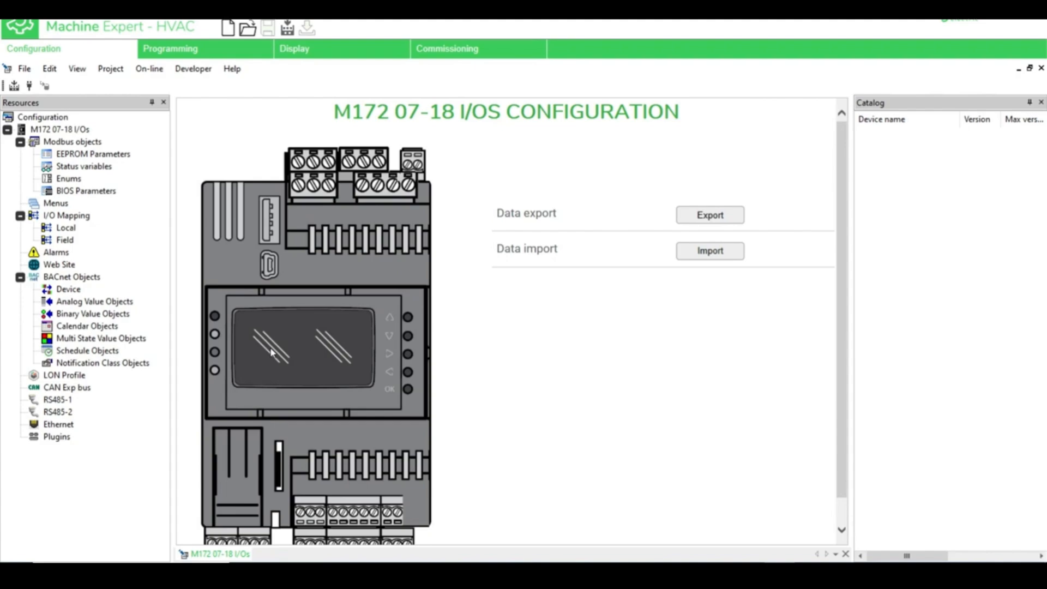
Set the CAN expansion bus mode to Master (for field).
left_click(80, 389)
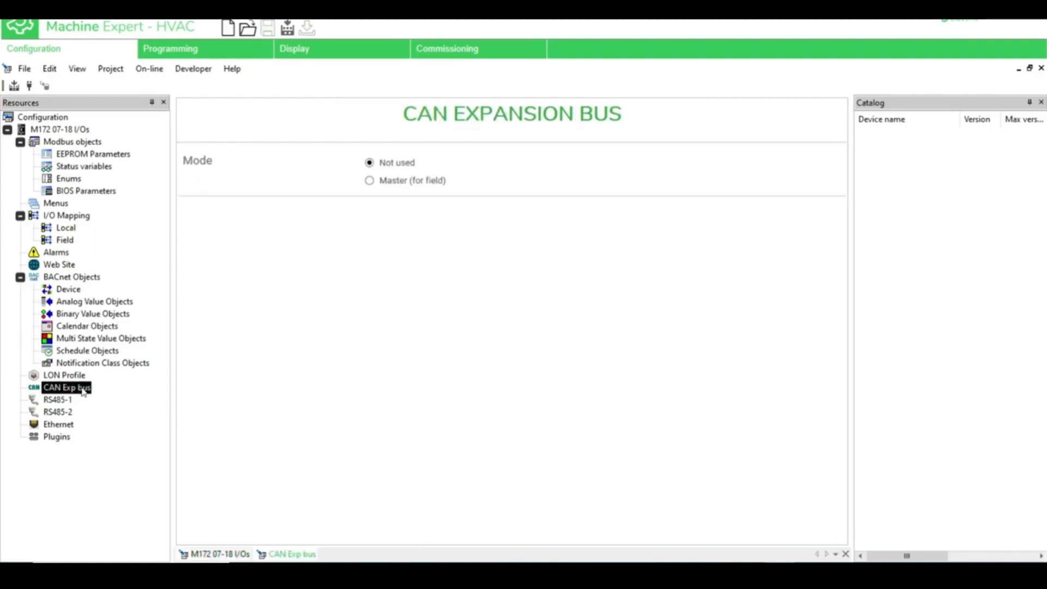
left_click(389, 183)
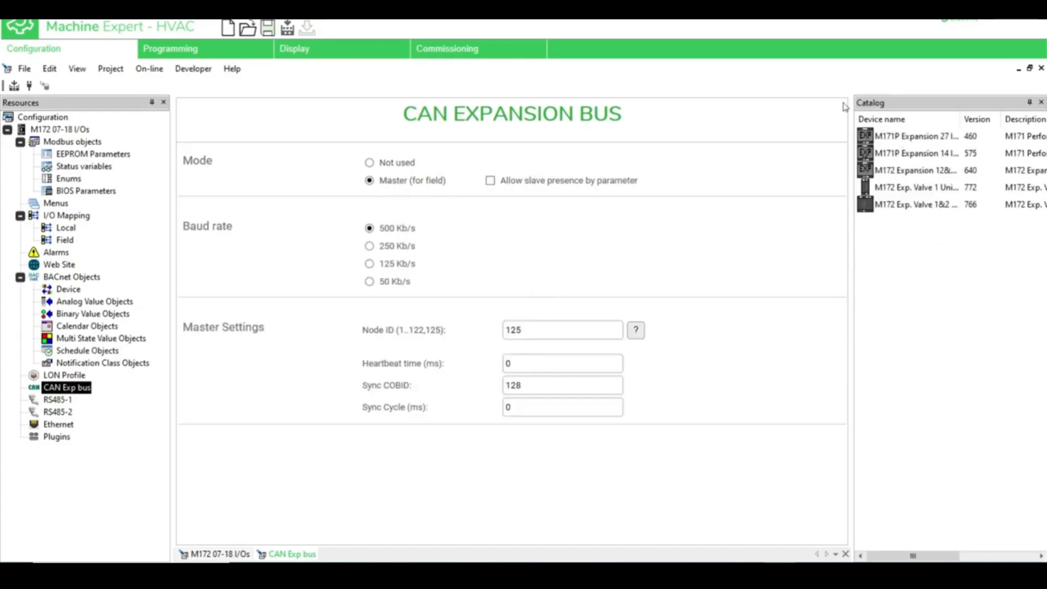
Add an M172 Expansion 12&28 I/Os device from the catalog to the CAN expansion bus.
left_click_drag(855, 106, 766, 107)
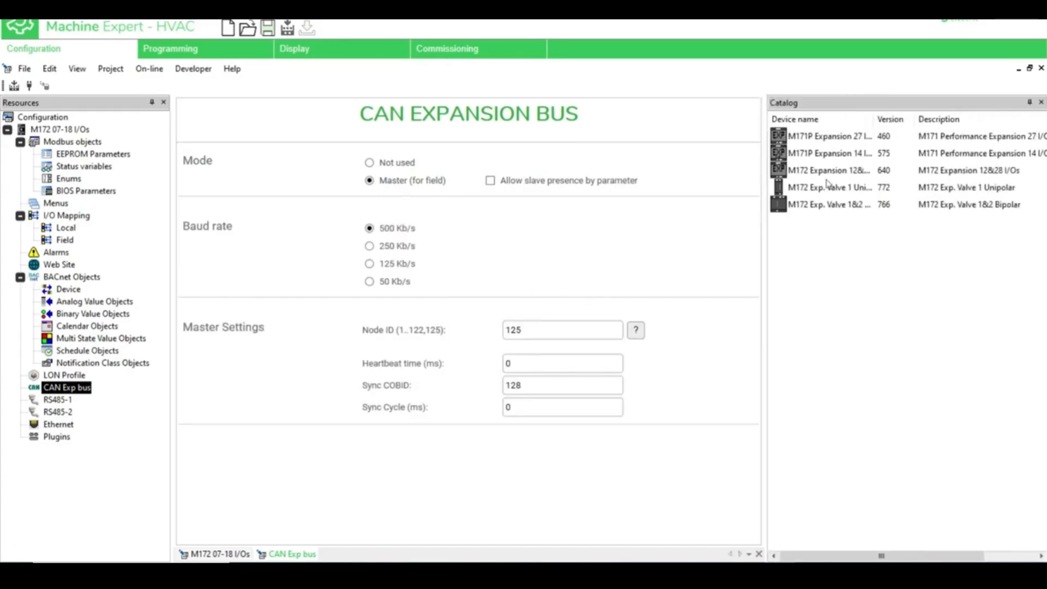
left_click(823, 137)
left_click_drag(877, 113, 938, 113)
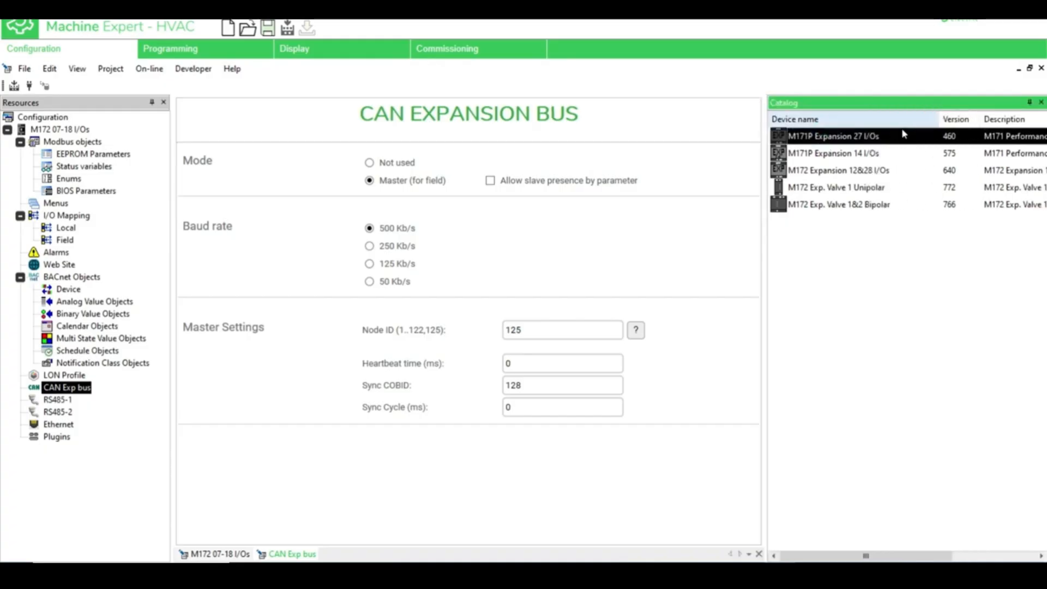
left_click(823, 172)
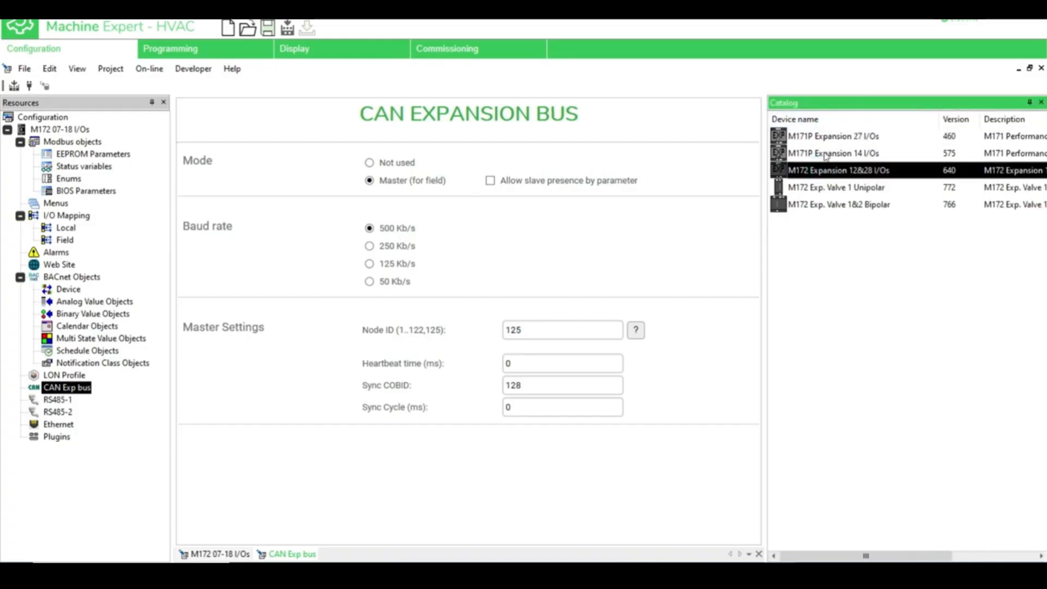
left_click(825, 155)
left_click(827, 140)
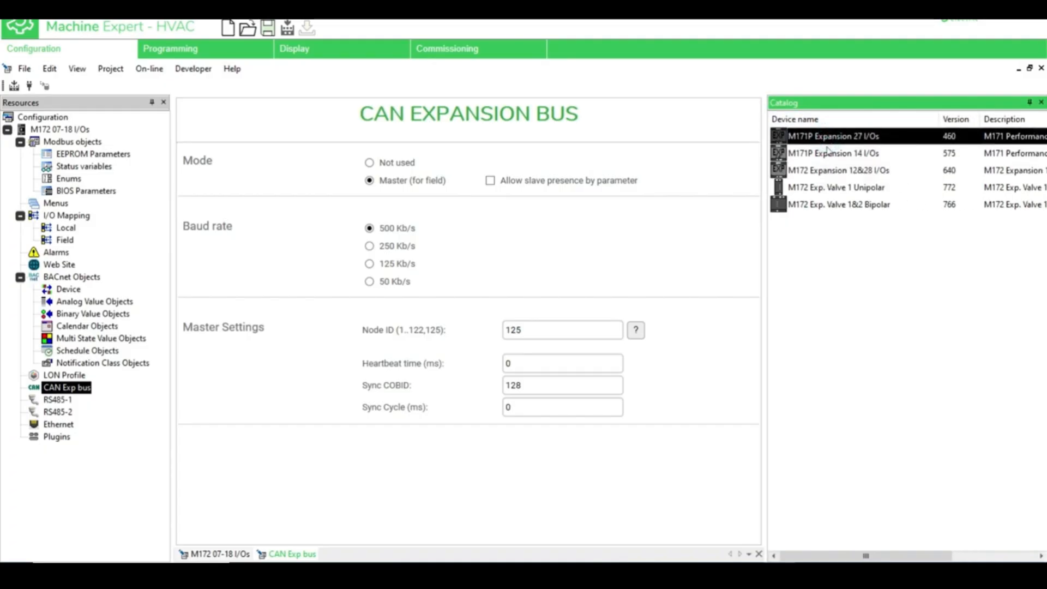
left_click(812, 173)
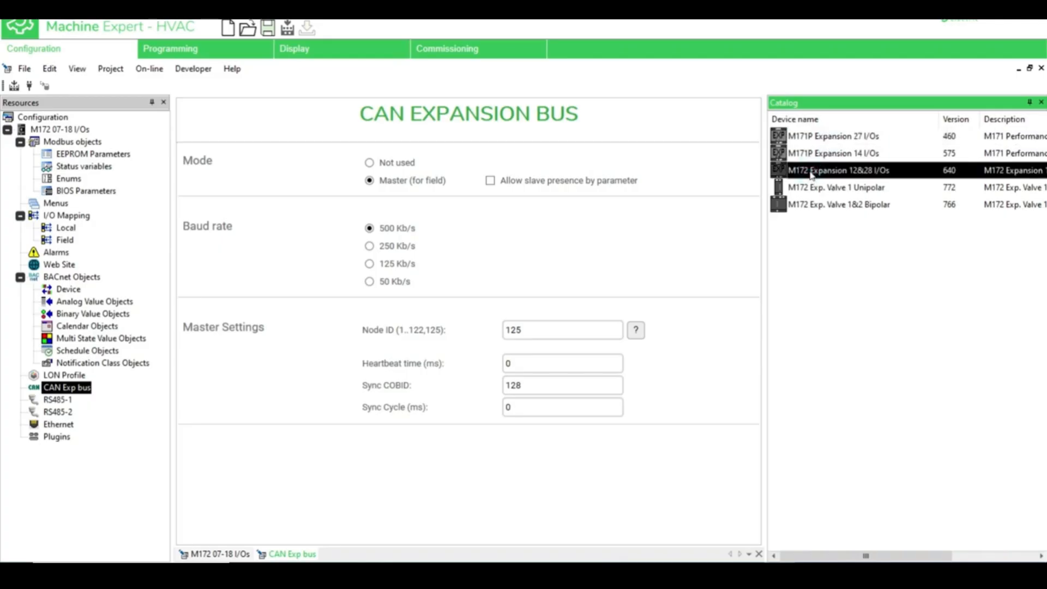
left_click(829, 155)
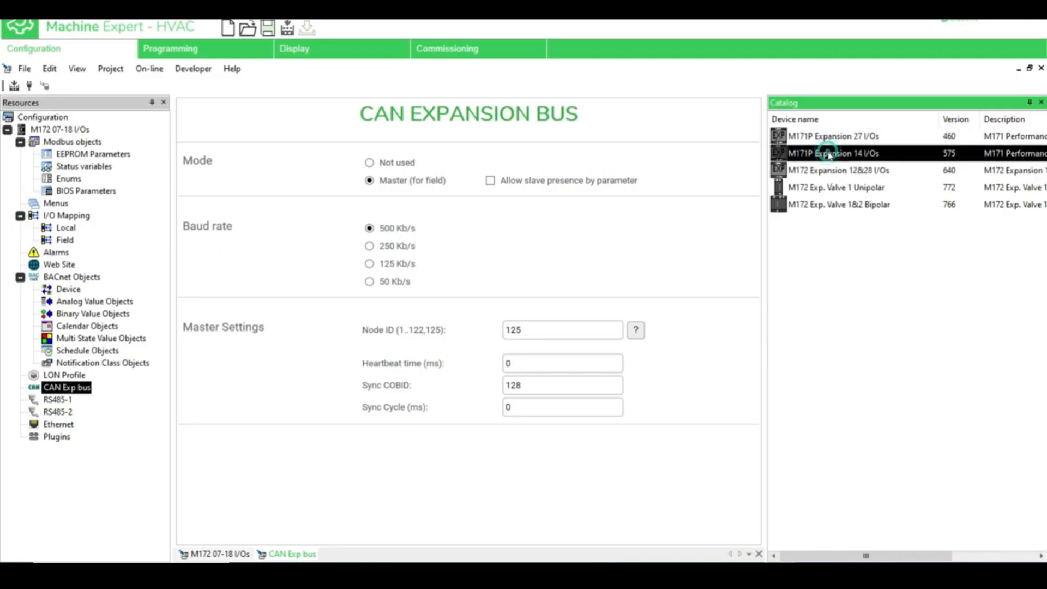
left_click(817, 138)
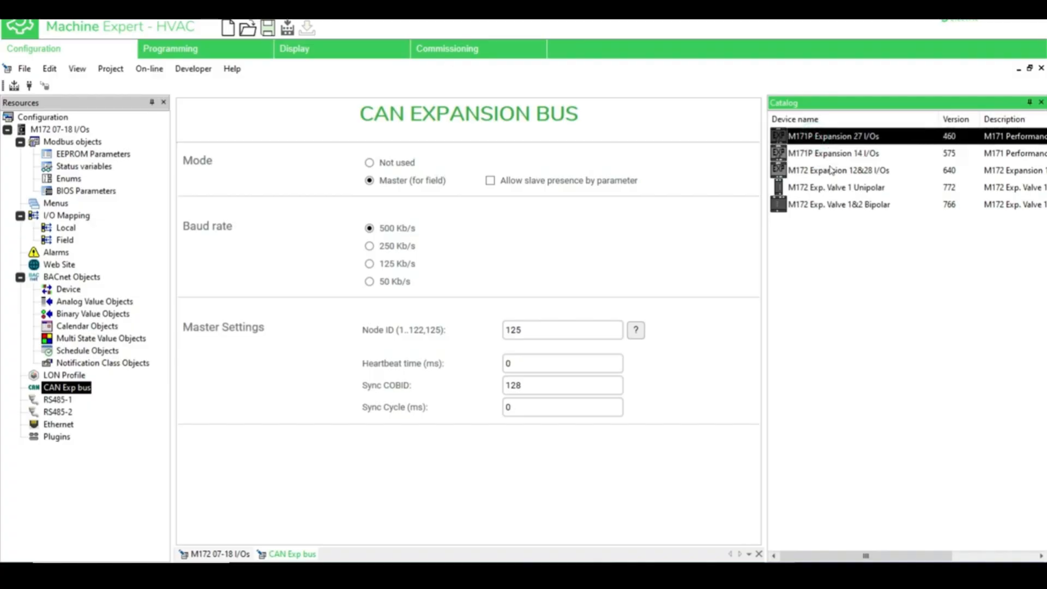
left_click(821, 174)
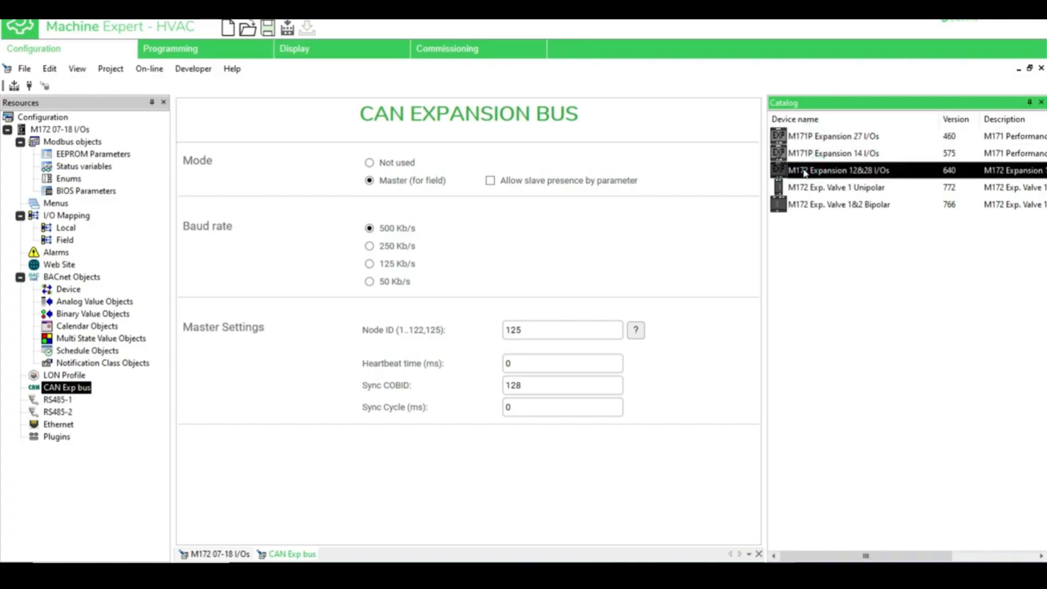
left_click_drag(803, 173, 53, 389)
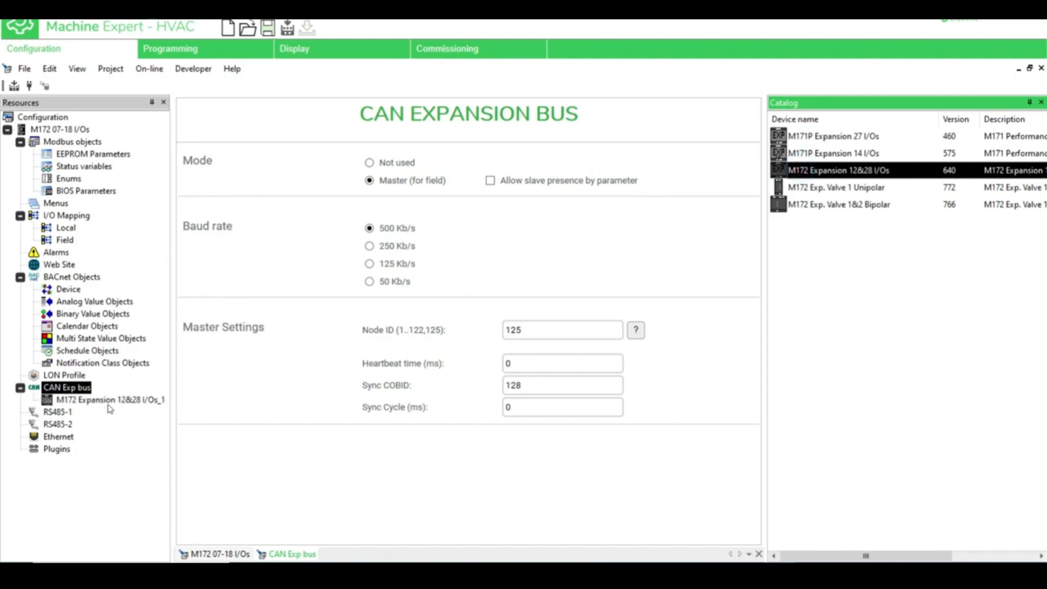
Open the digital I/O settings of the M172 Expansion 12&28 I/Os module and select the 12 IOs configuration.
left_click(108, 404)
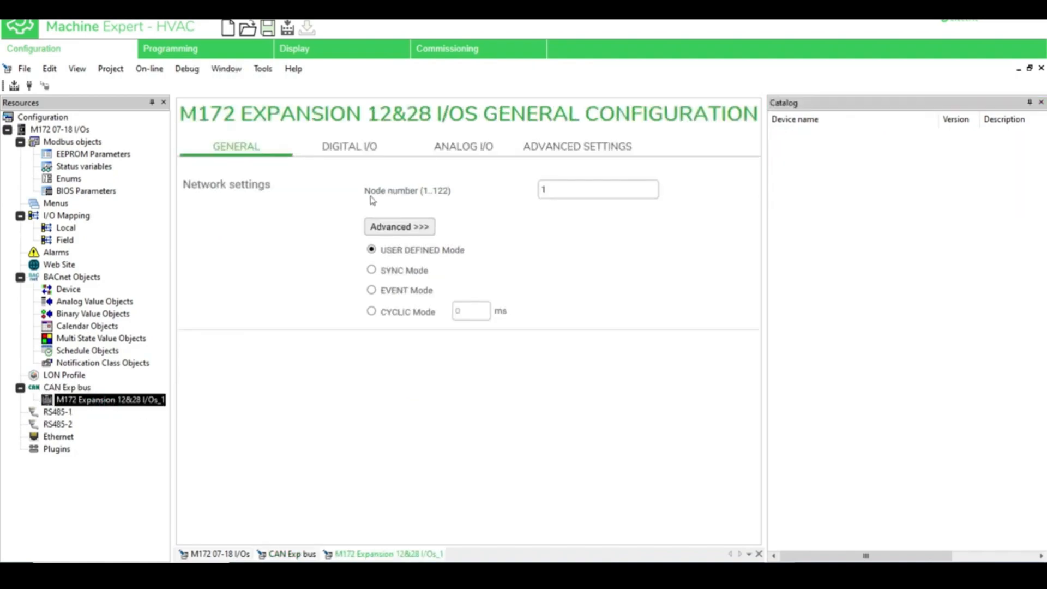
left_click(360, 148)
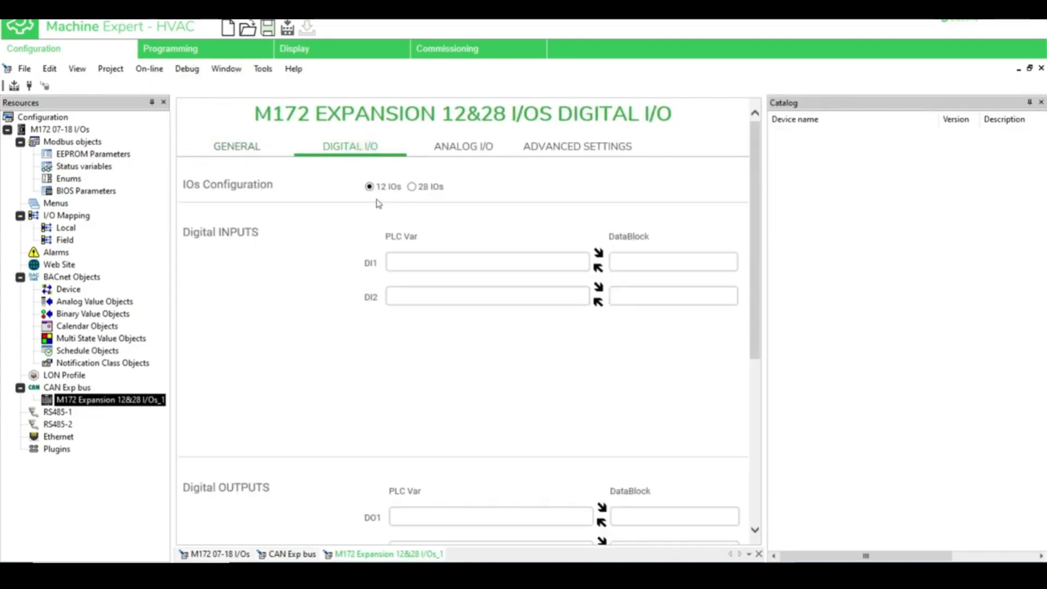
left_click(412, 187)
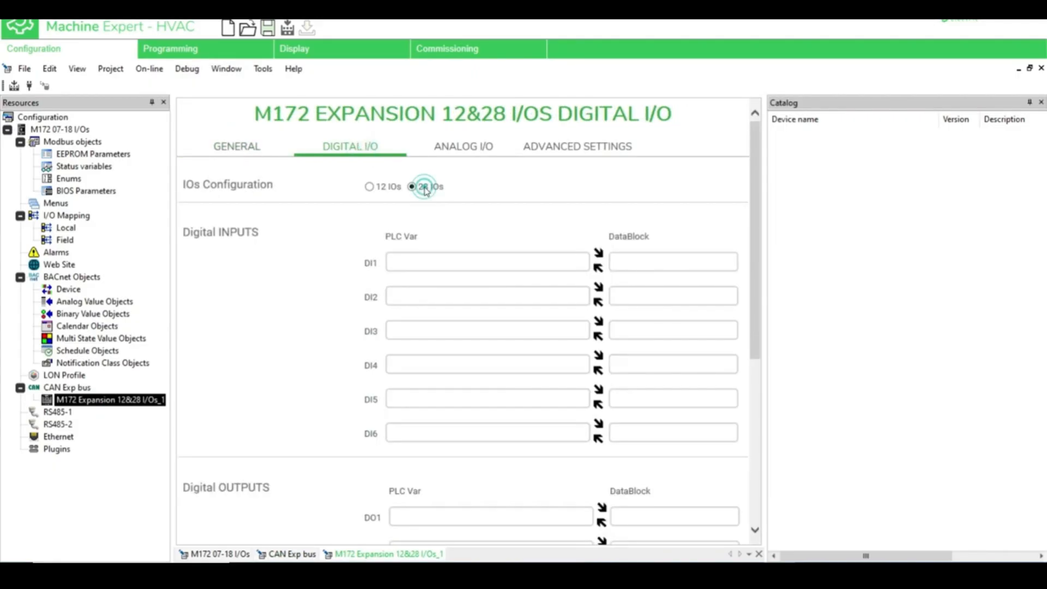
left_click(370, 186)
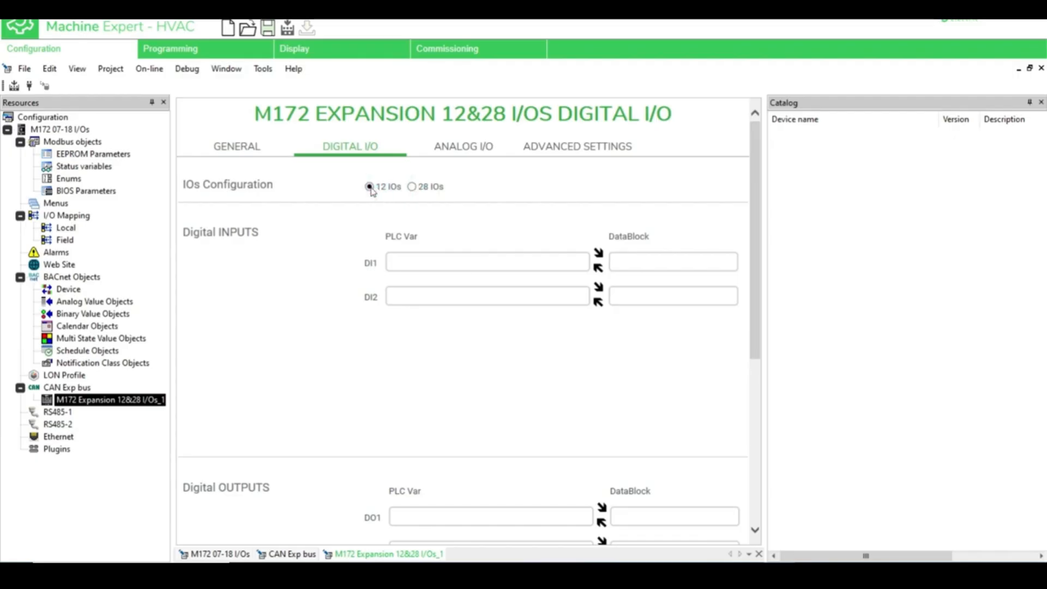
left_click(434, 186)
left_click(370, 187)
scroll(612, 268, "down", 5)
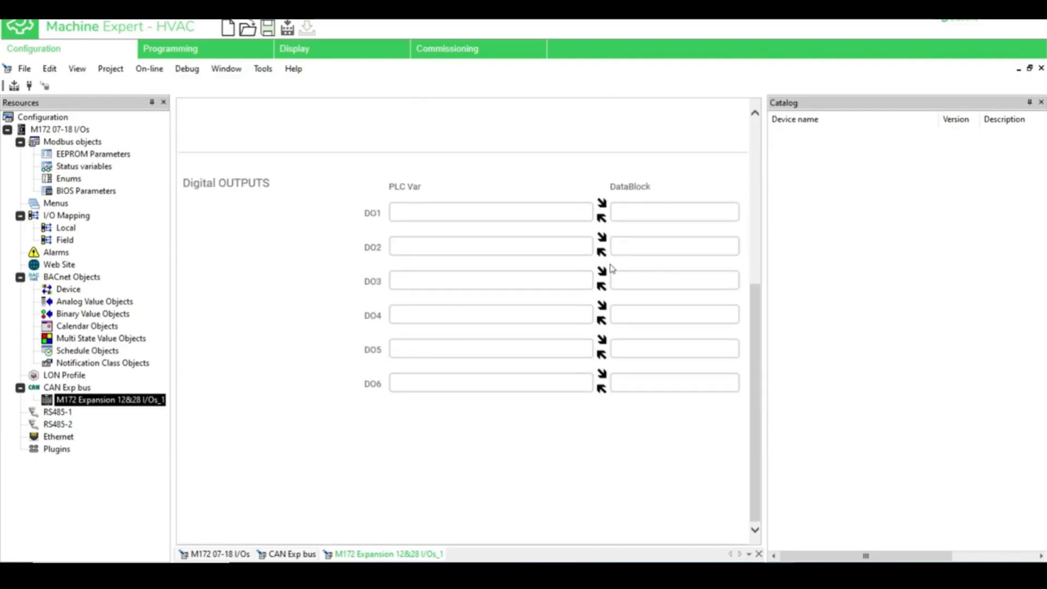
scroll(612, 267, "up", 5)
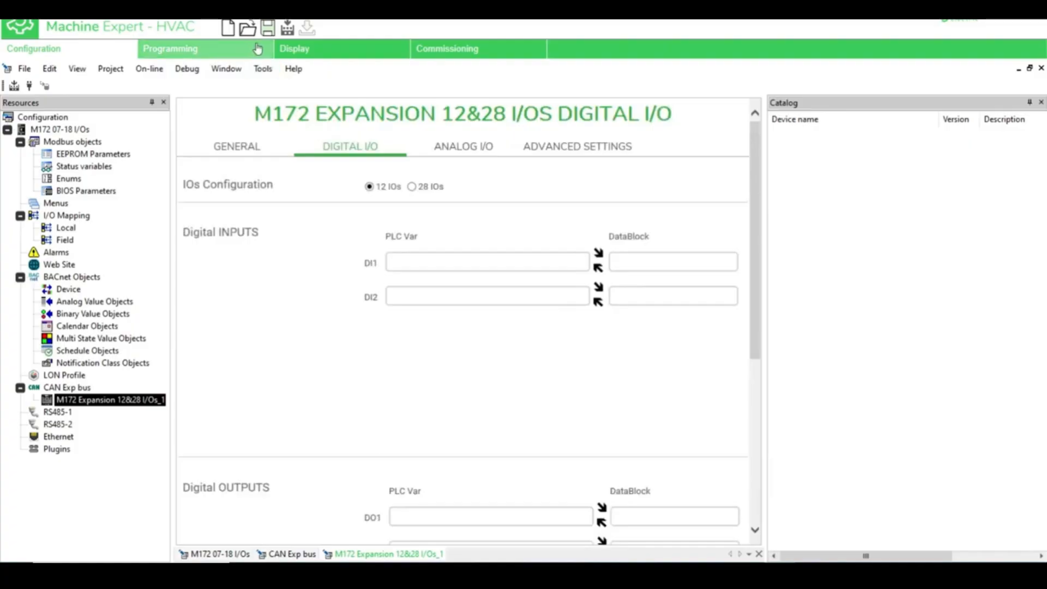
Compile the project and review the expansion module's digital inputs and outputs.
left_click(286, 30)
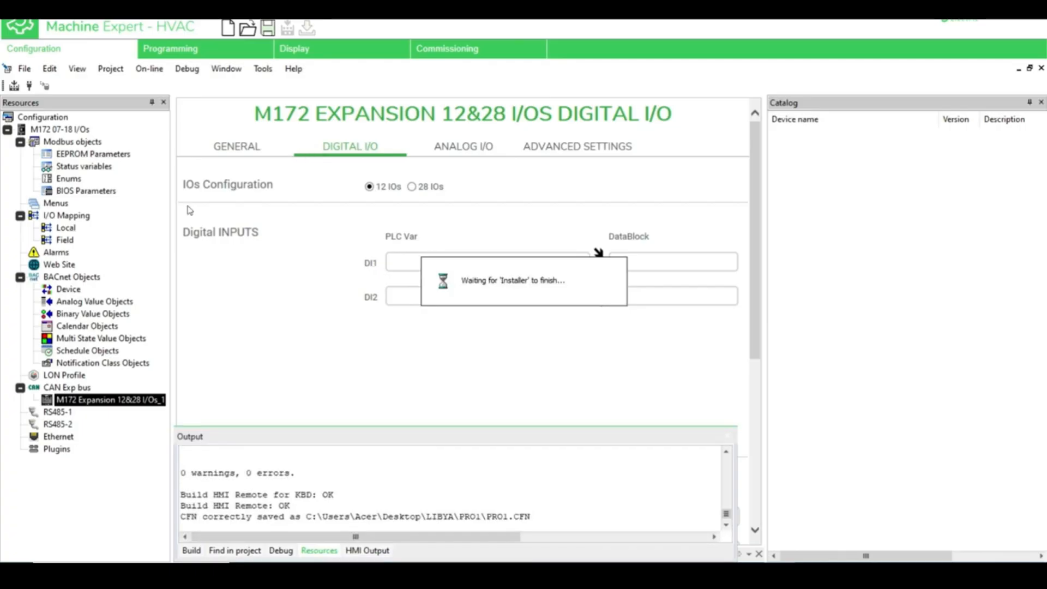
left_click(349, 146)
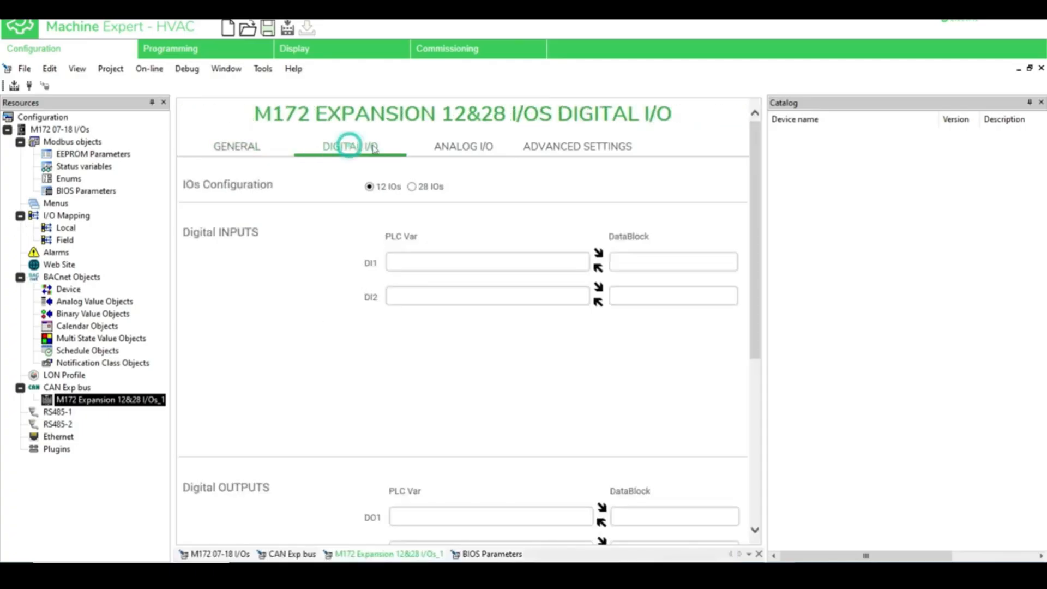
scroll(519, 311, "down", 5)
scroll(548, 297, "up", 5)
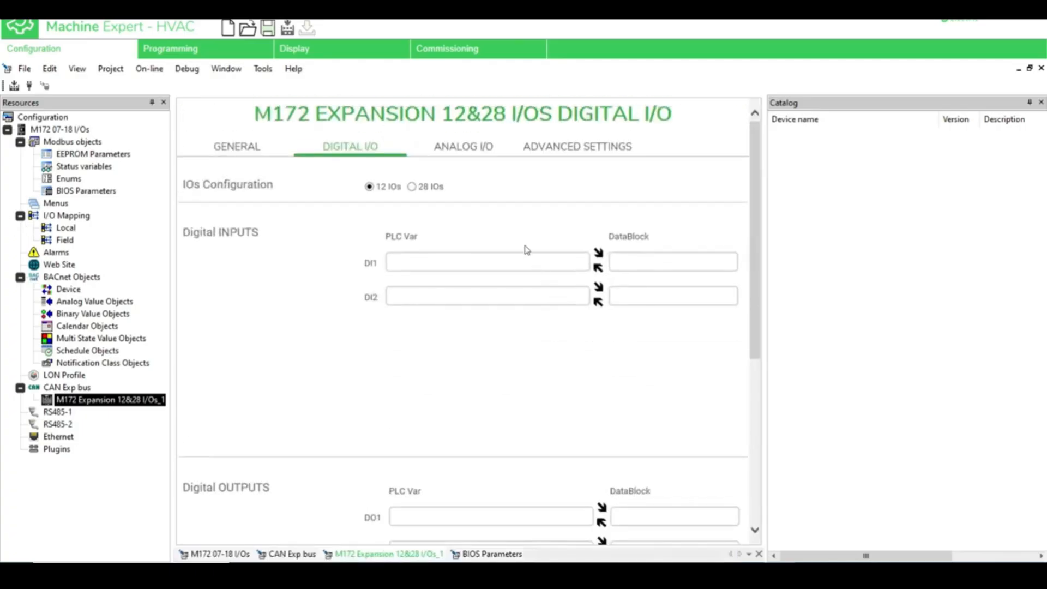
In the expansion module's analog I/O settings, configure Analog INPUT #1 as 4 = 0÷10V.
left_click(467, 153)
scroll(556, 235, "down", 5)
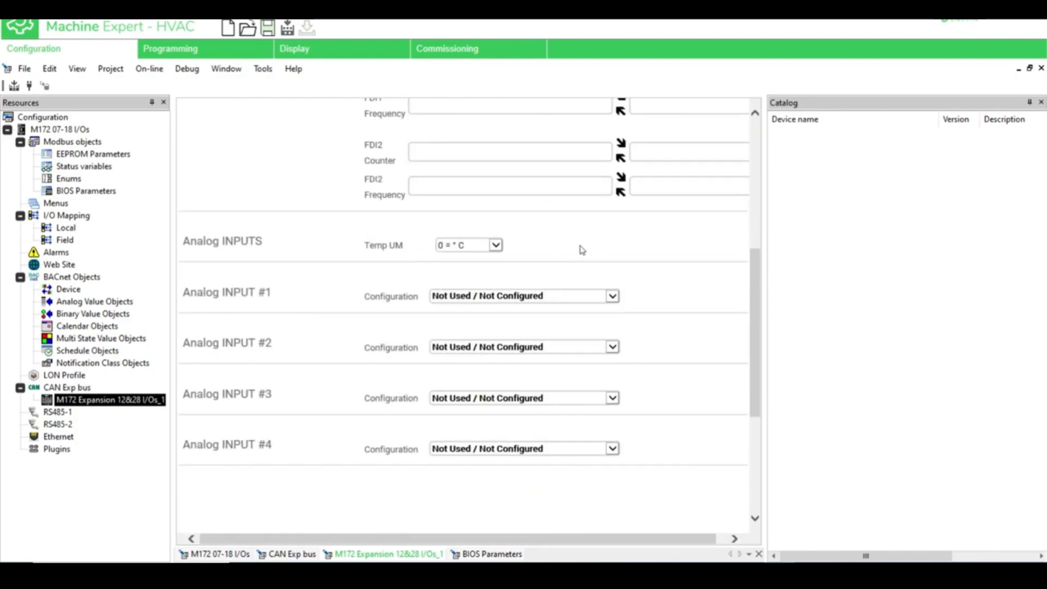
left_click(613, 296)
left_click(678, 295)
scroll(444, 302, "up", 3)
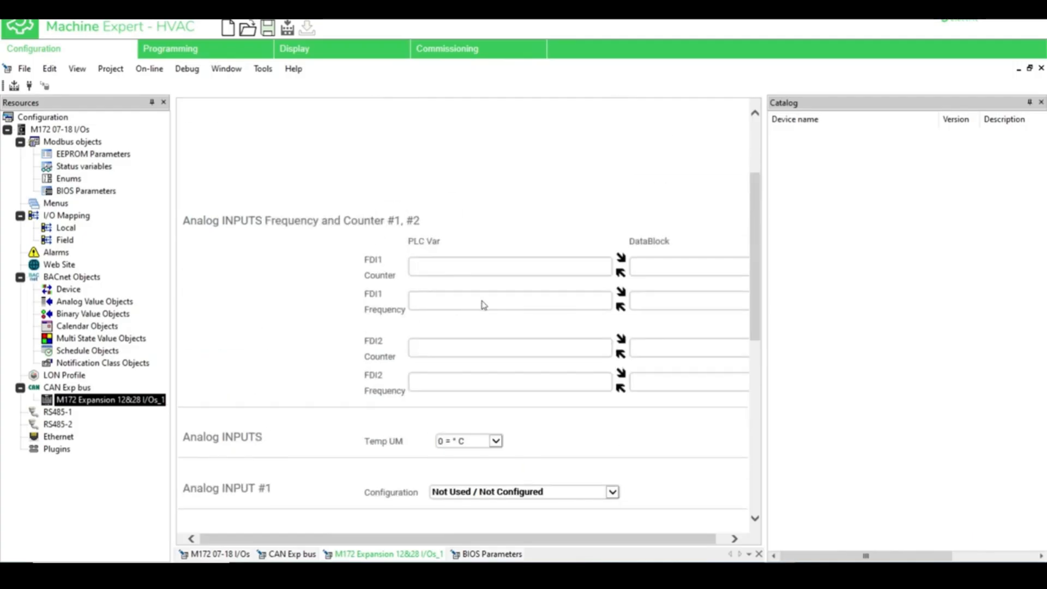
scroll(401, 416, "down", 2)
scroll(401, 416, "down", 2)
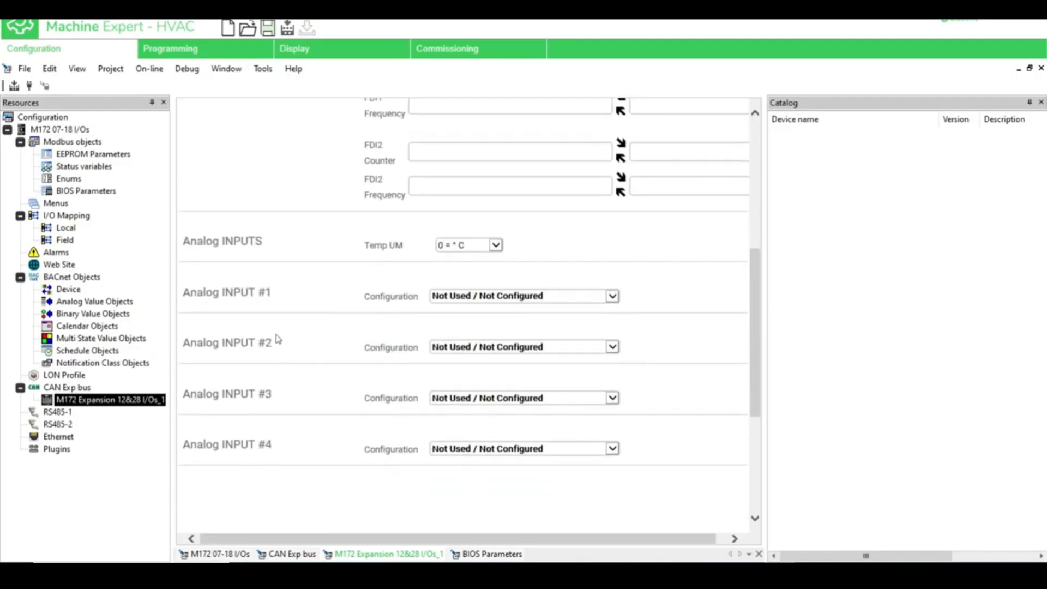
left_click(612, 296)
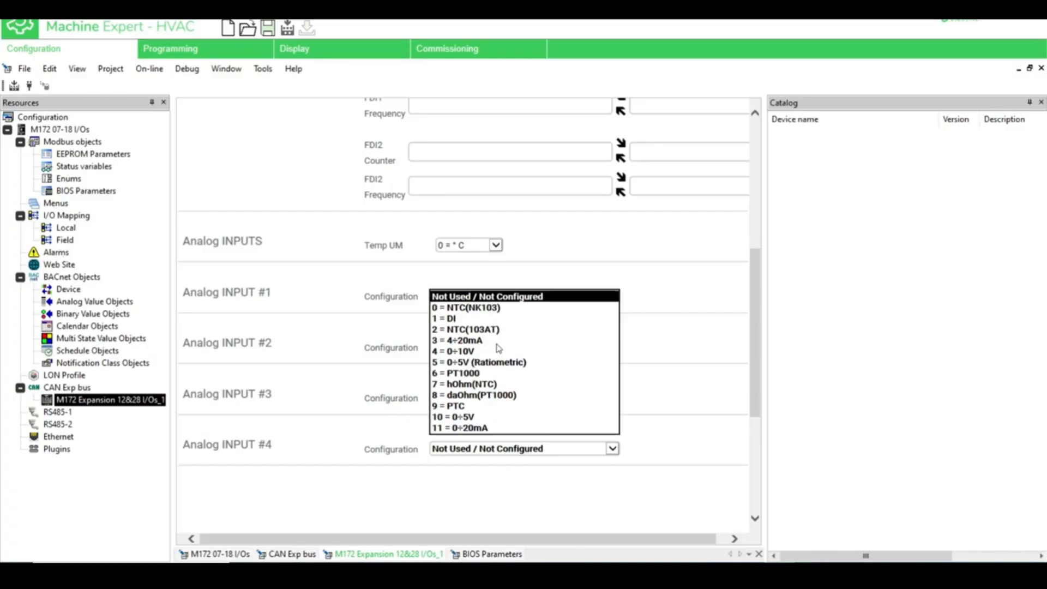
left_click(468, 352)
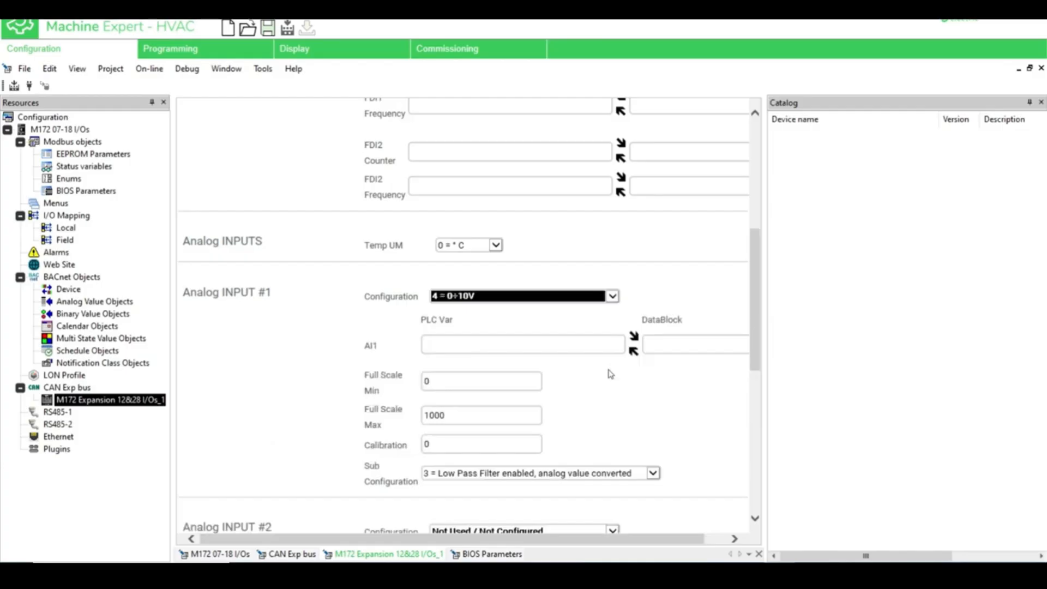
Configure Analog INPUT #2, #3 and #4 of the expansion module as 4 = 0÷10V.
scroll(563, 406, "down", 5)
left_click(612, 270)
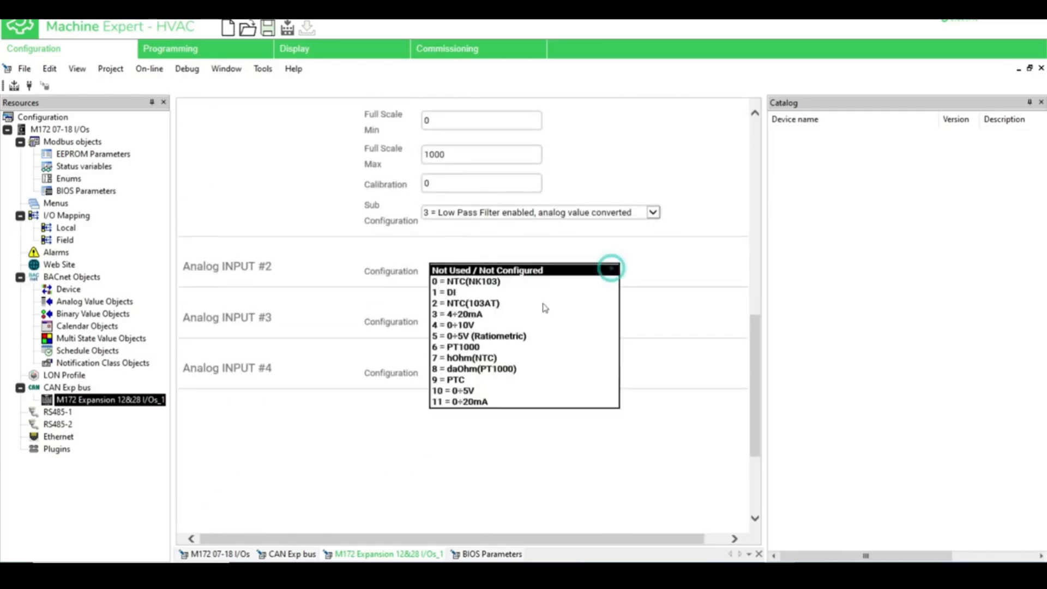
left_click(467, 325)
scroll(632, 355, "down", 4)
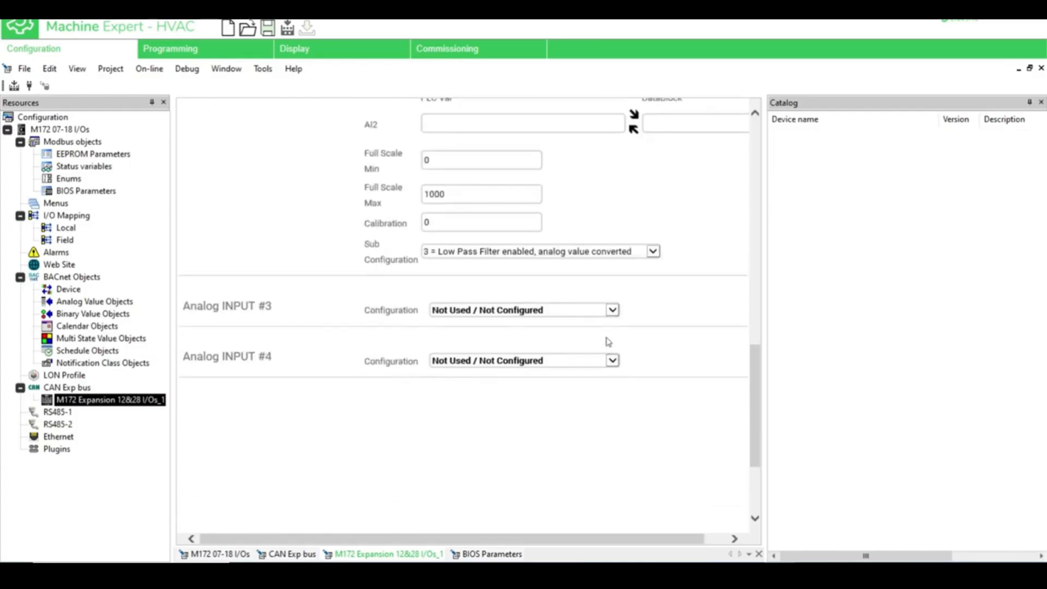
left_click(612, 309)
left_click(464, 365)
scroll(638, 355, "down", 4)
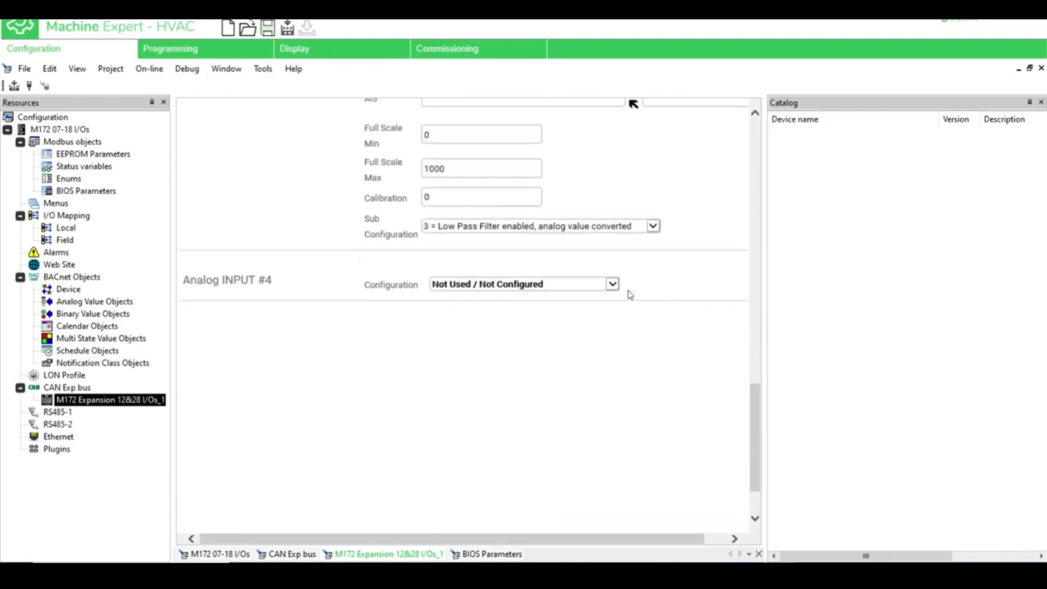
left_click(612, 283)
left_click(467, 342)
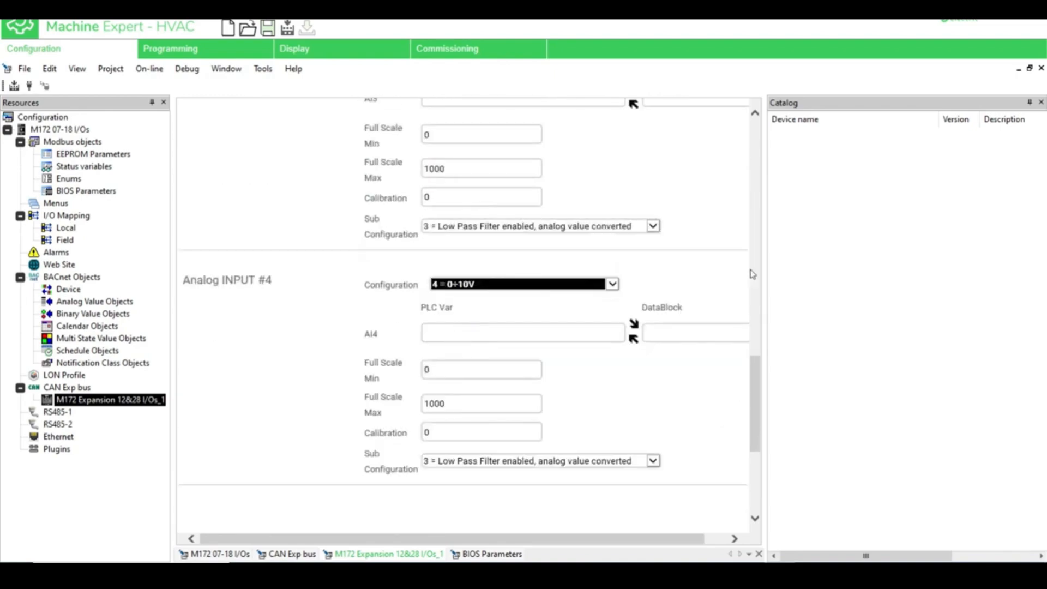
Review the expansion module's analog input configuration, advanced settings and digital I/O assignments.
scroll(731, 234, "up", 12)
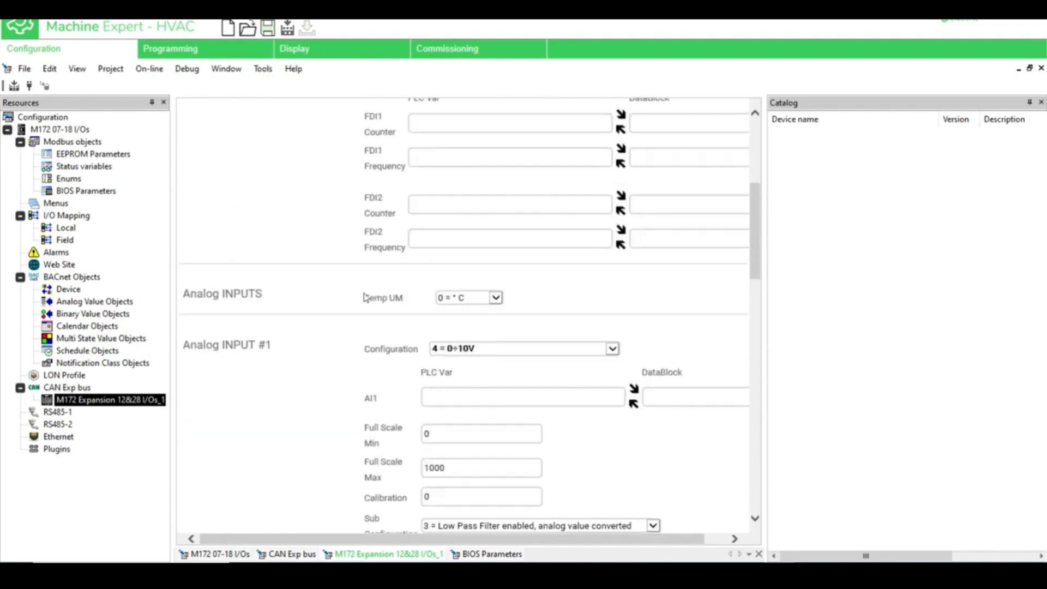
scroll(381, 295, "up", 5)
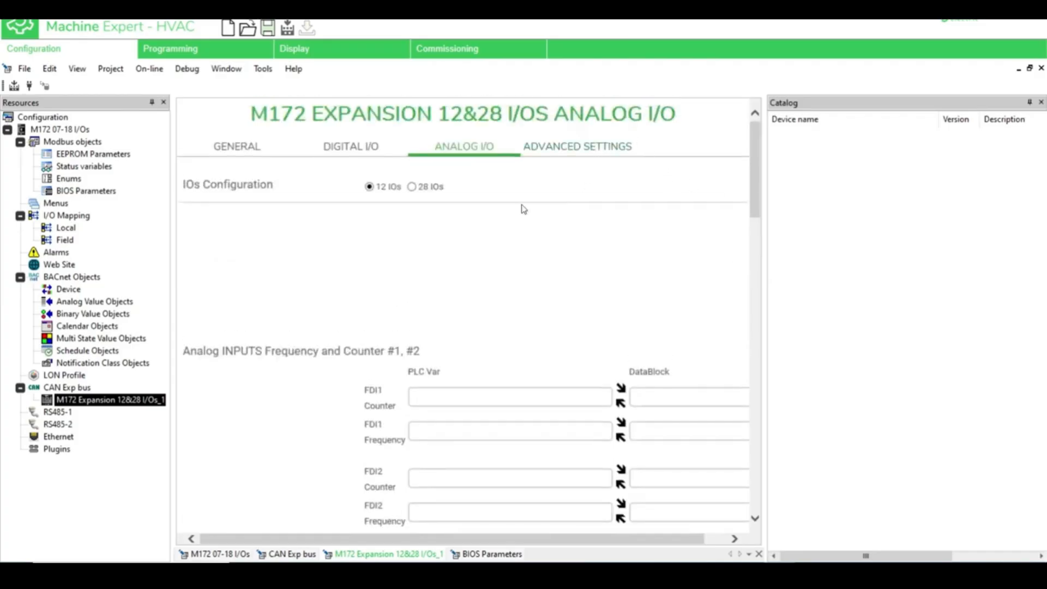
scroll(519, 183, "down", 18)
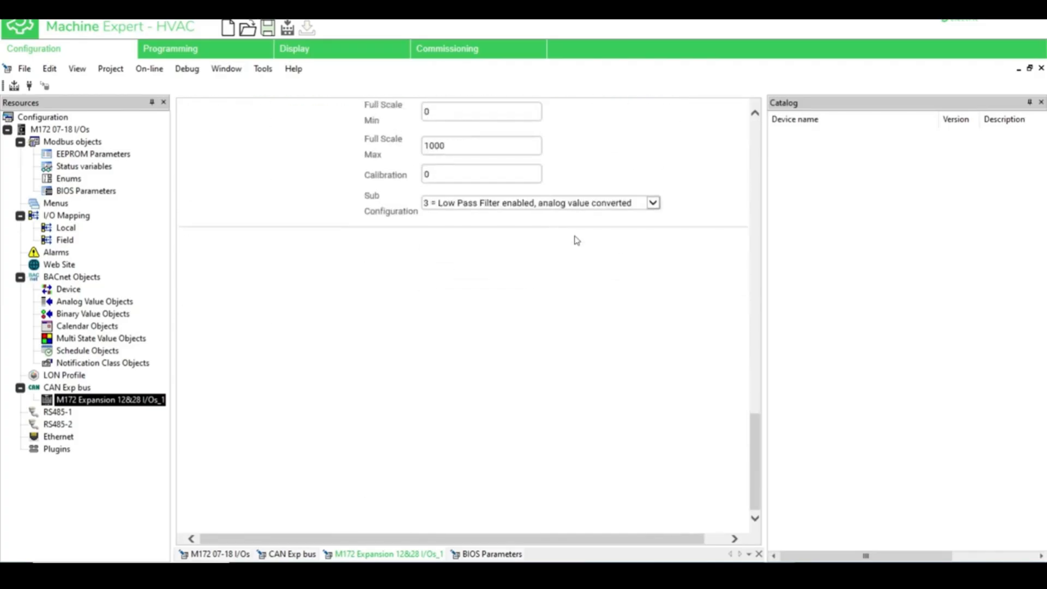
scroll(633, 272, "up", 10)
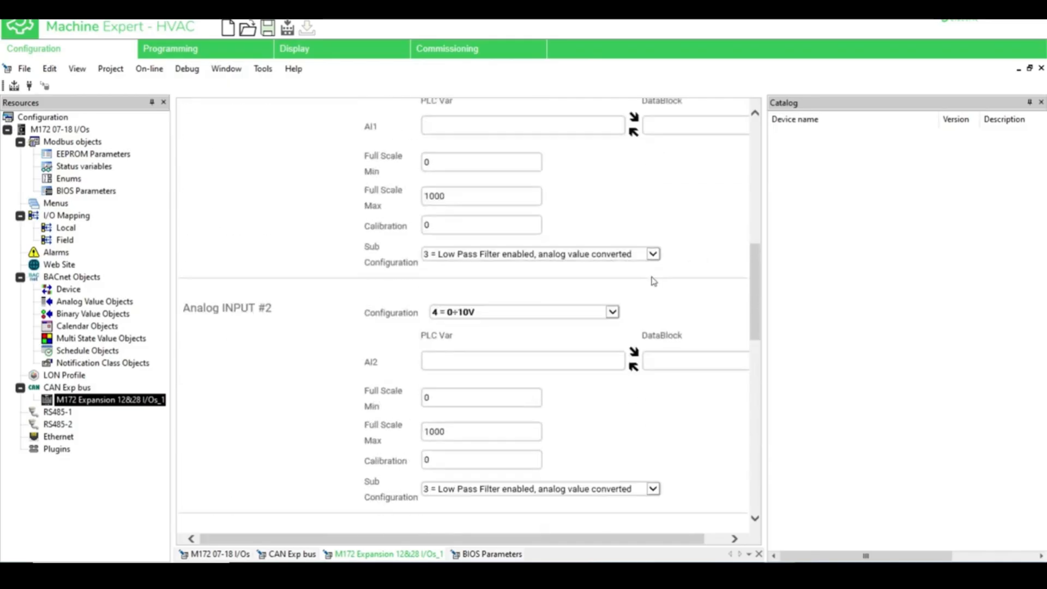
scroll(651, 280, "up", 5)
left_click(591, 147)
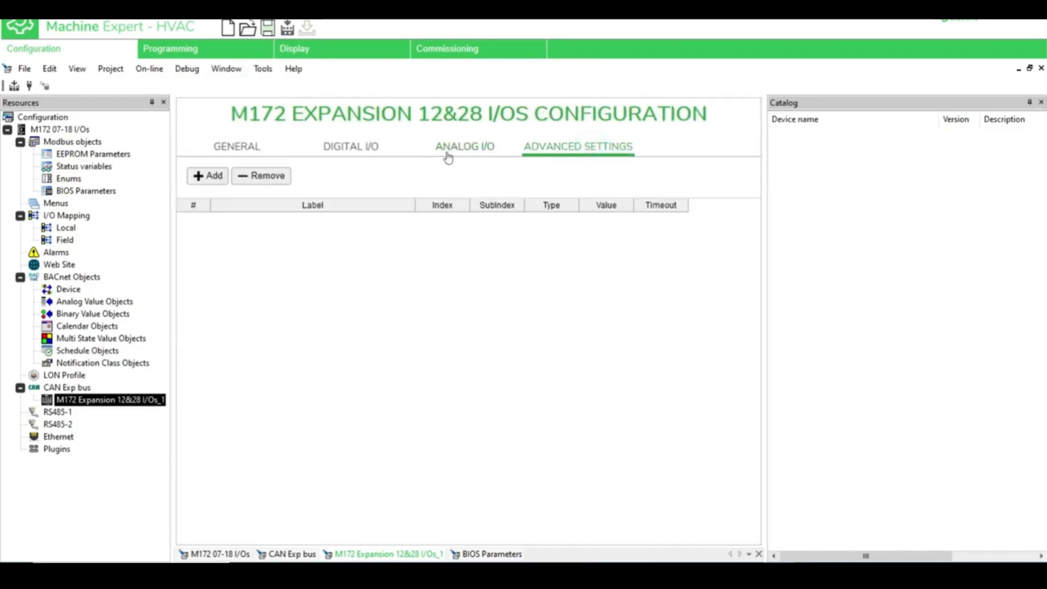
left_click(365, 149)
scroll(476, 294, "down", 1)
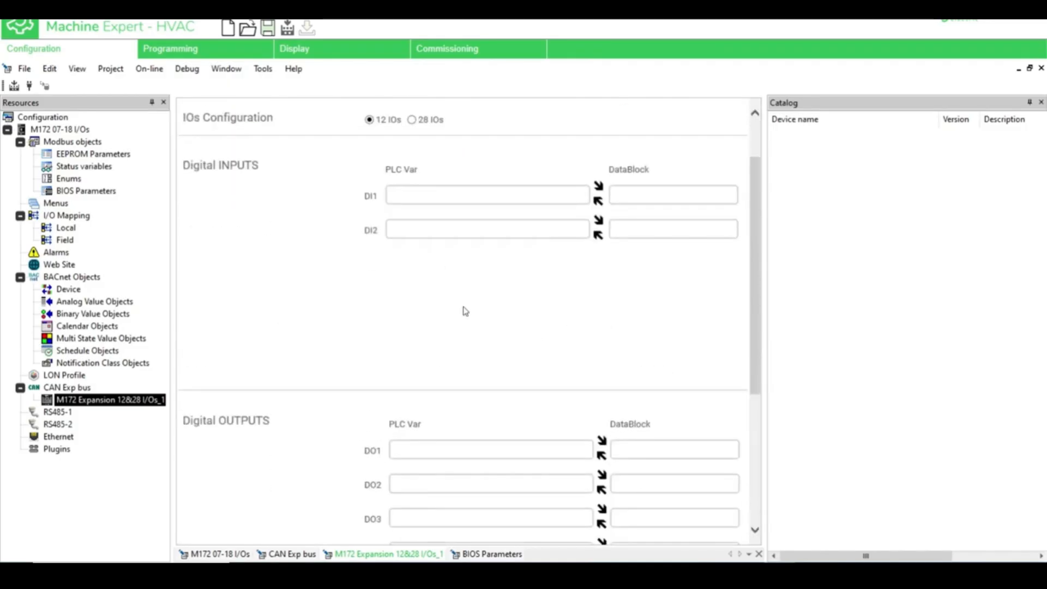
Review the expansion module's digital input and output assignments and its analog input settings.
scroll(465, 311, "down", 3)
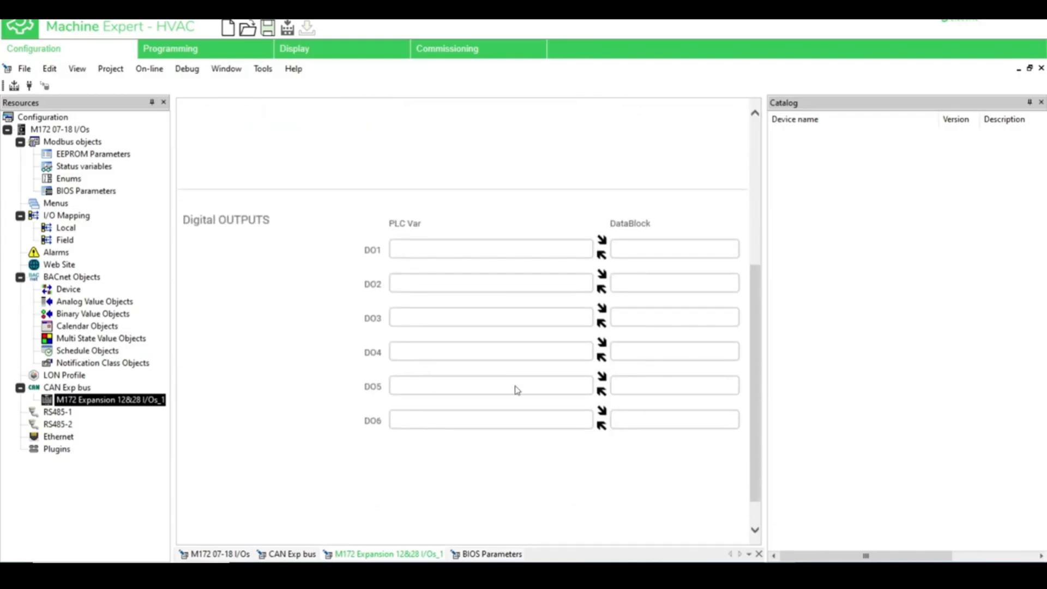
scroll(507, 330, "up", 3)
scroll(472, 390, "down", 3)
scroll(428, 305, "up", 4)
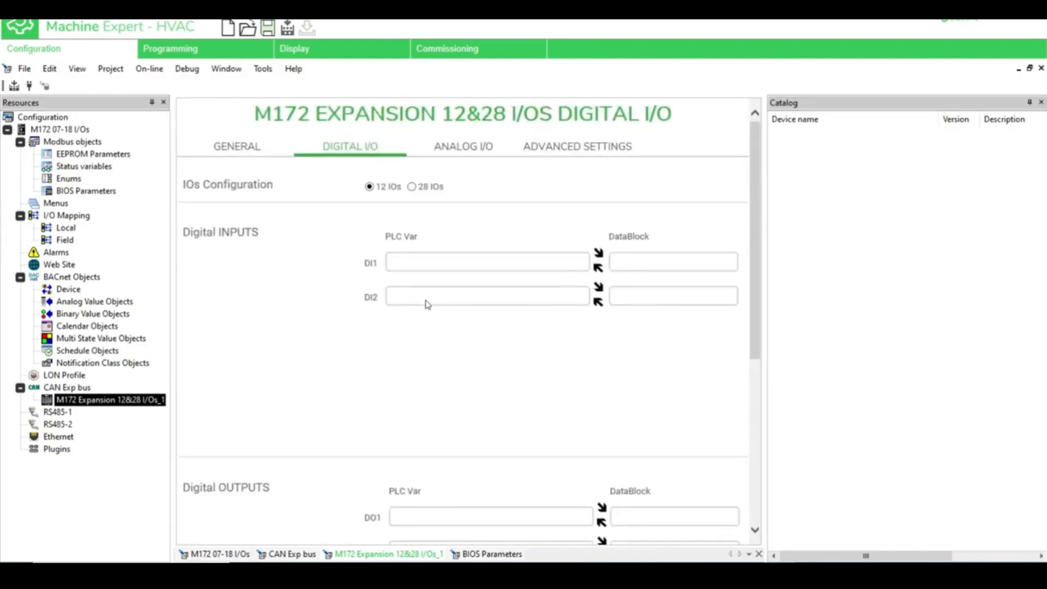
left_click(479, 145)
scroll(427, 353, "down", 1)
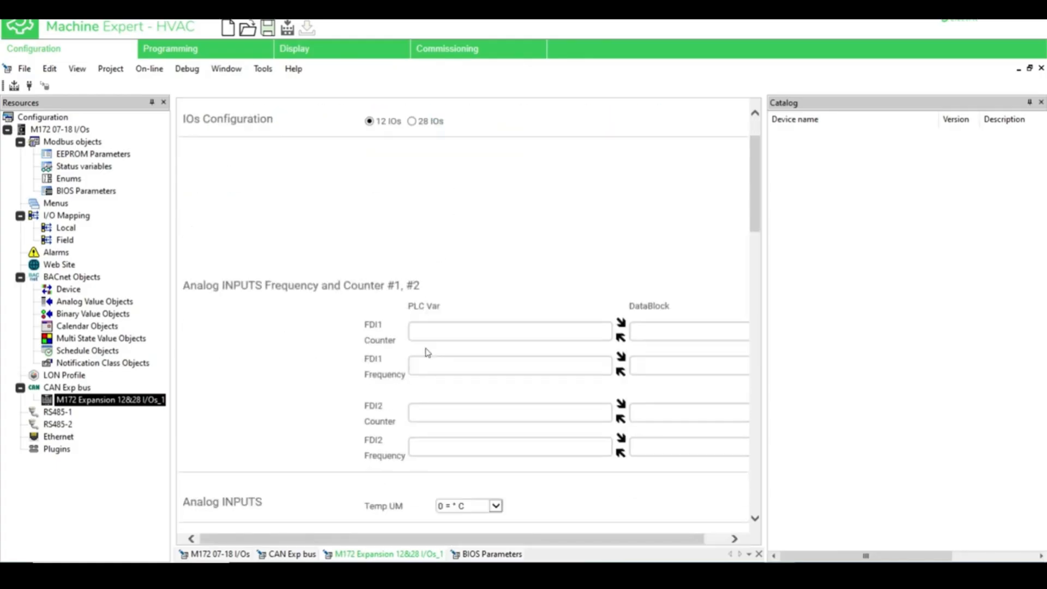
scroll(427, 353, "down", 10)
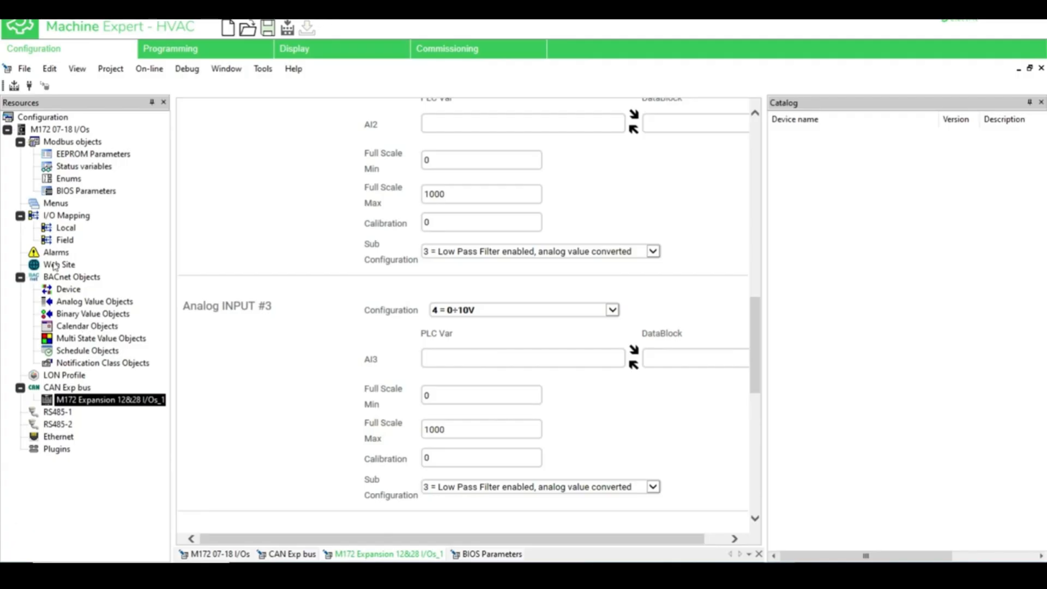
In the field I/O mapping, add a variable named TRIP_PUMP with type BOOL and direction Input.
left_click(65, 241)
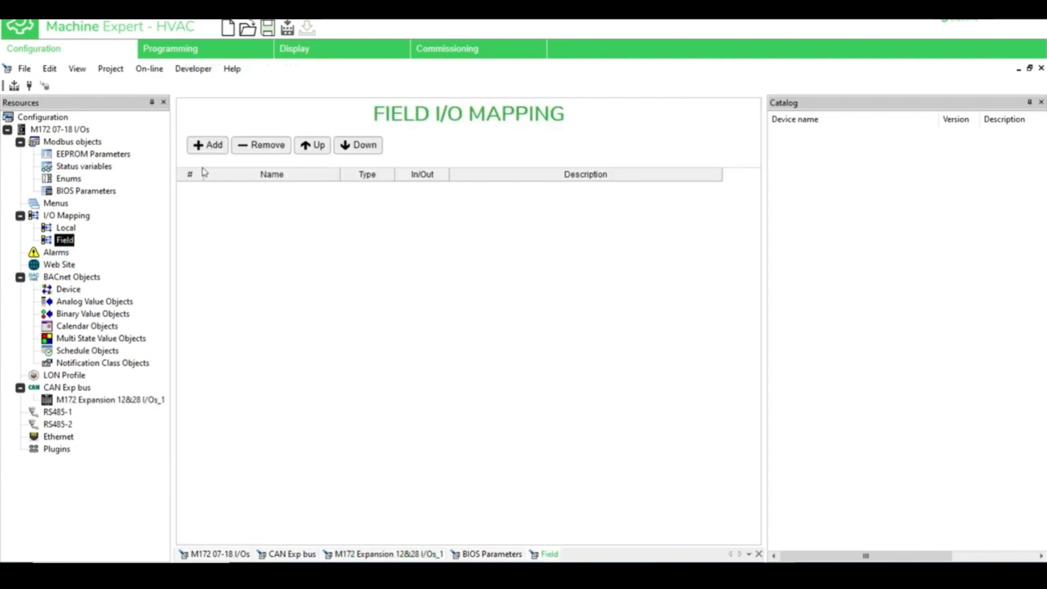
left_click(214, 145)
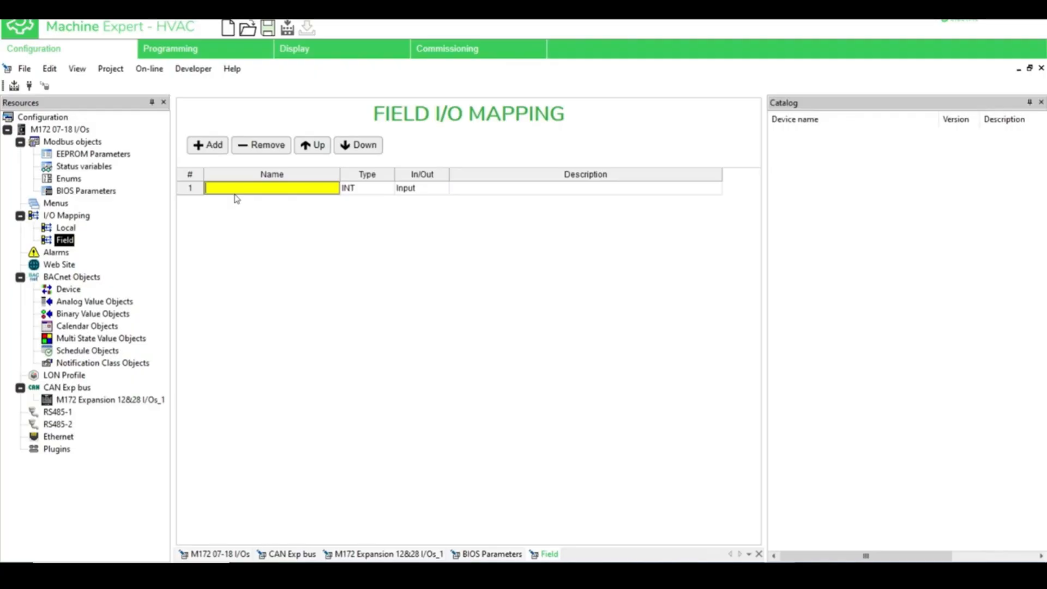
type("TRIP_PUMP")
left_click(376, 188)
left_click(376, 189)
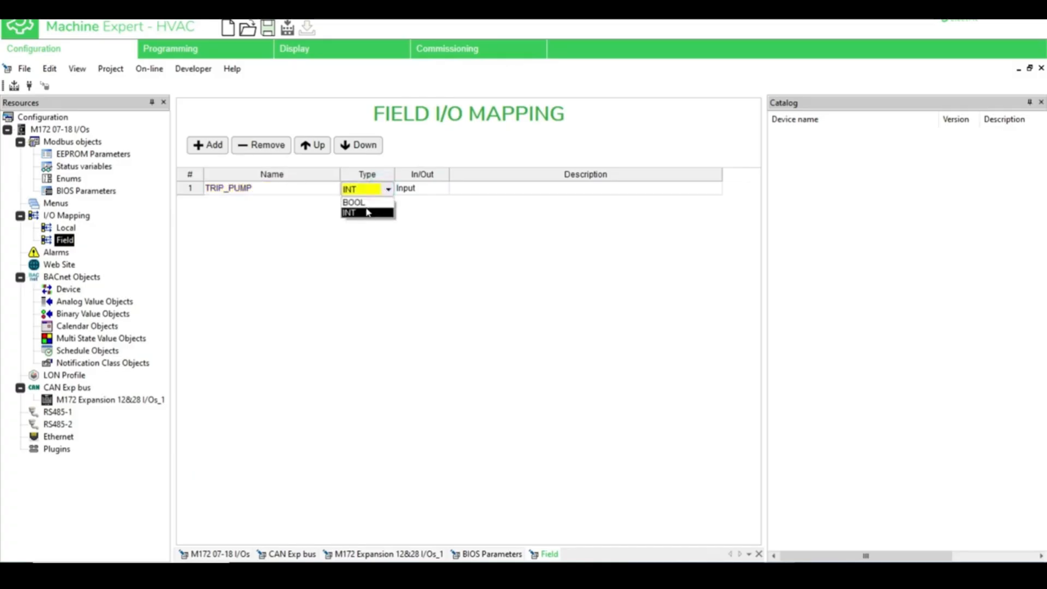
left_click(367, 202)
left_click(424, 188)
left_click(441, 189)
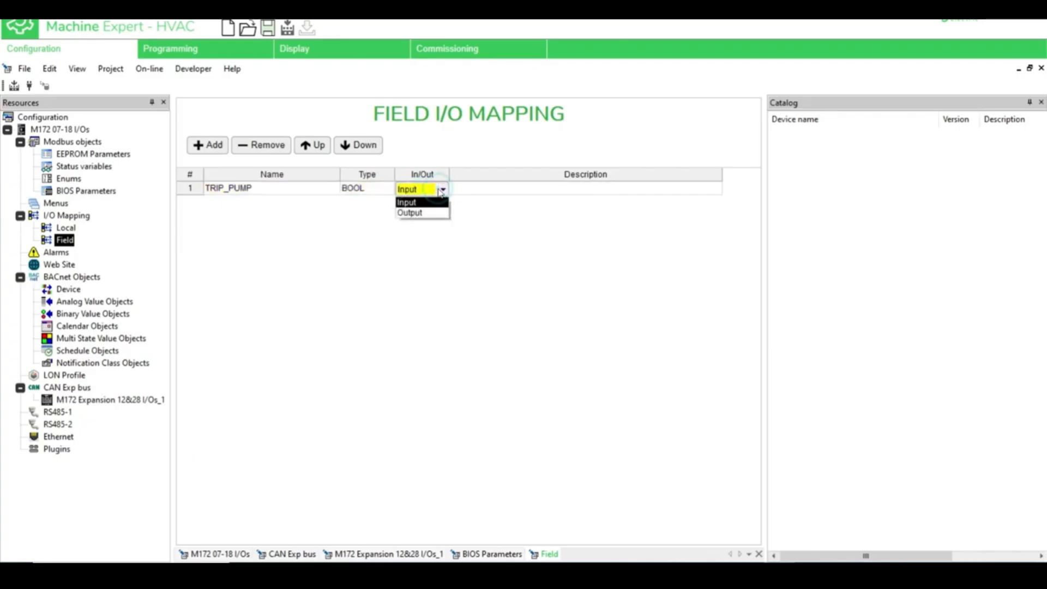
left_click(440, 190)
left_click(439, 244)
Add a second field I/O variable named PUMP_TEMP with type INT and direction Input.
left_click(218, 148)
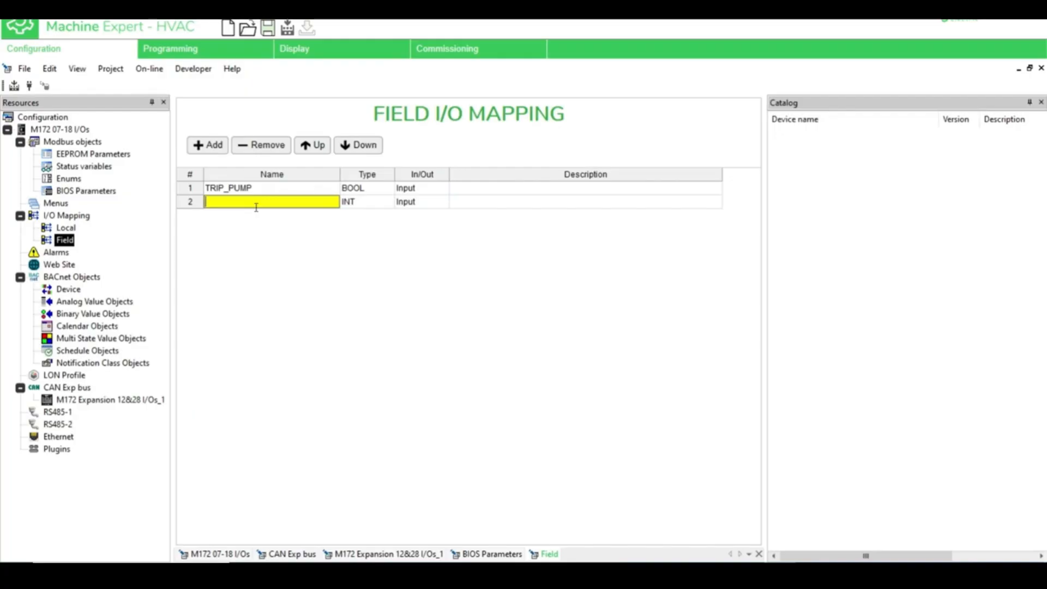
type("PUMP_T")
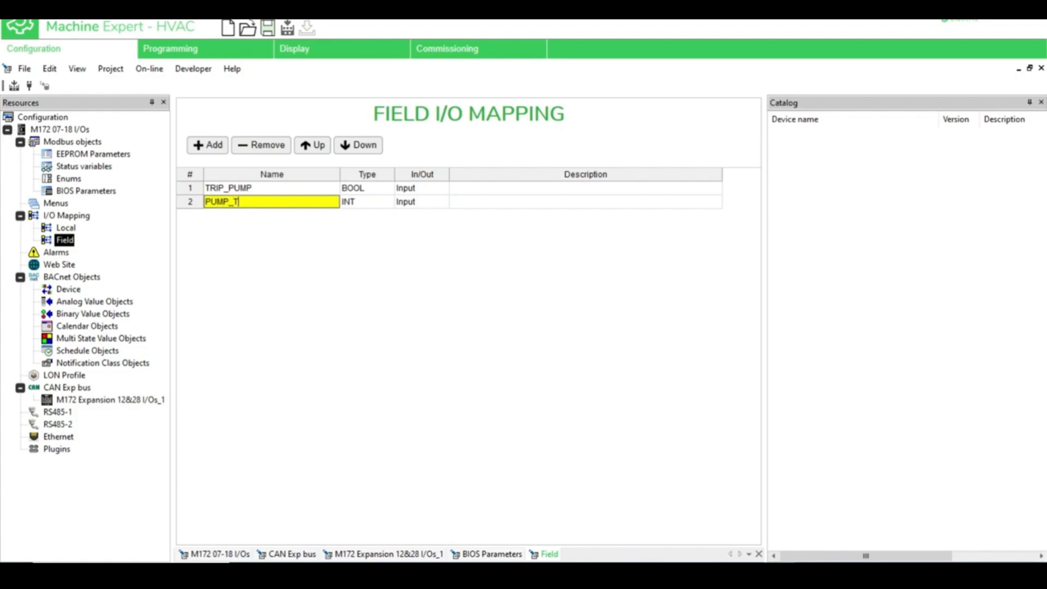
type("EMP")
left_click(388, 203)
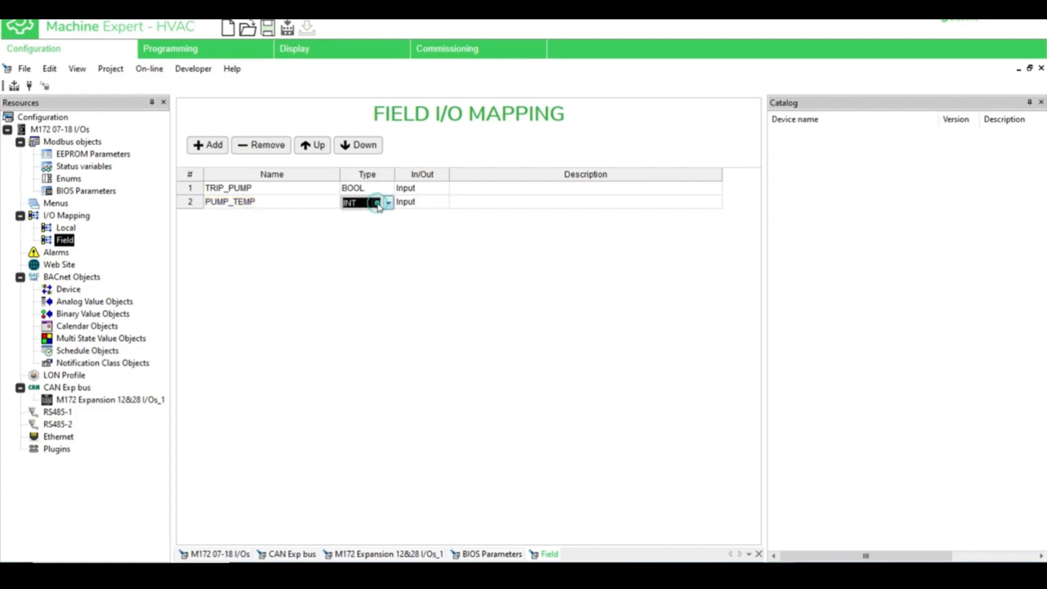
left_click(440, 206)
left_click(400, 251)
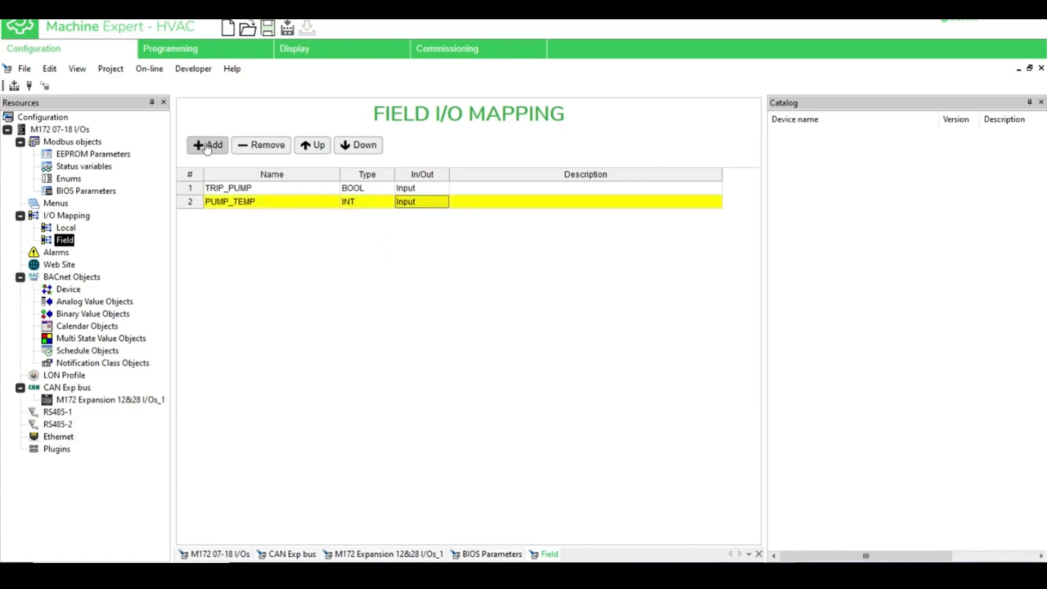
Add a third field I/O variable named PUMP_HT with type BOOL and direction Output, and compile the project.
left_click(206, 145)
left_click(236, 214)
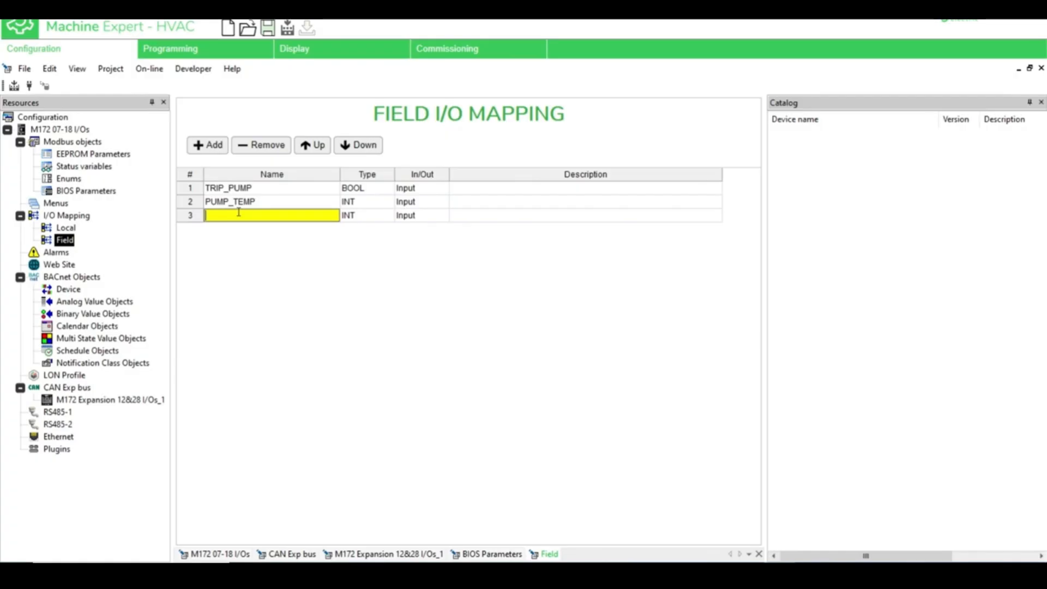
type("PUMP_HT")
left_click(385, 219)
left_click(355, 230)
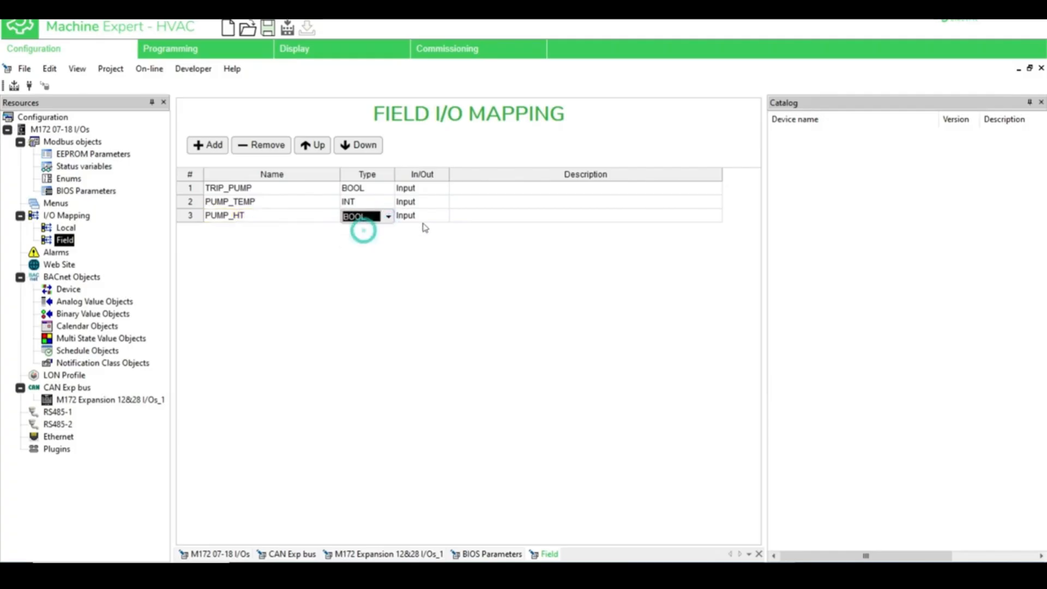
left_click(439, 215)
left_click(420, 238)
left_click(472, 283)
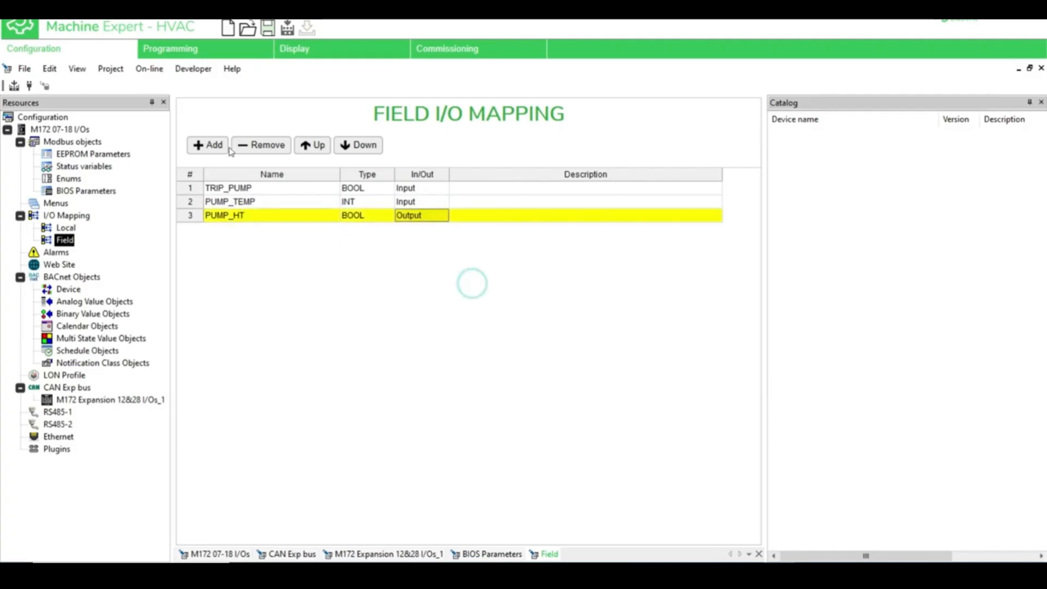
left_click(16, 87)
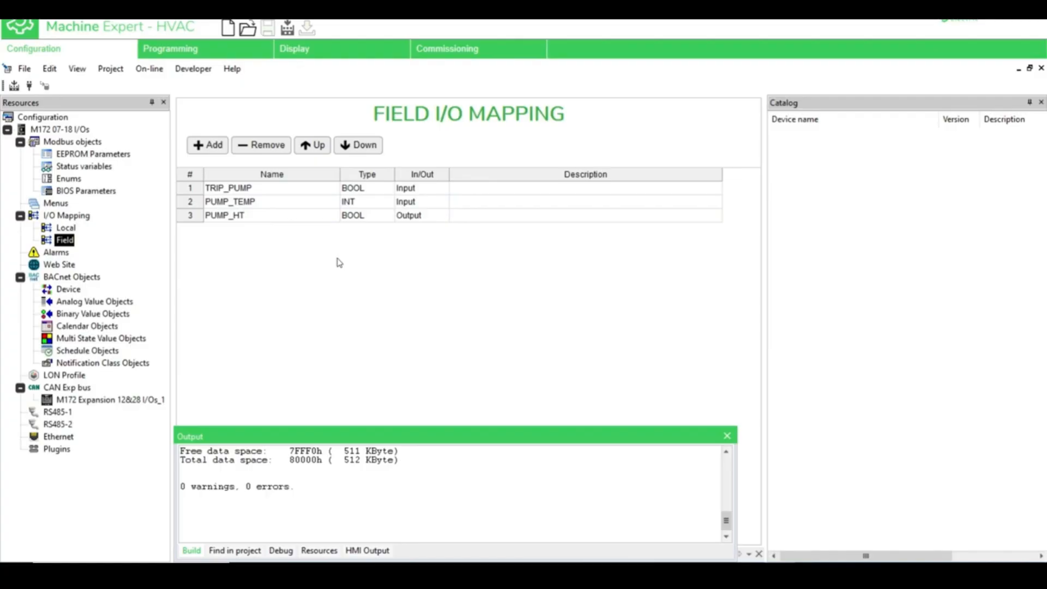
Assign the TRIP_PUMP variable to digital input DI1 of the M172 expansion module.
left_click(116, 400)
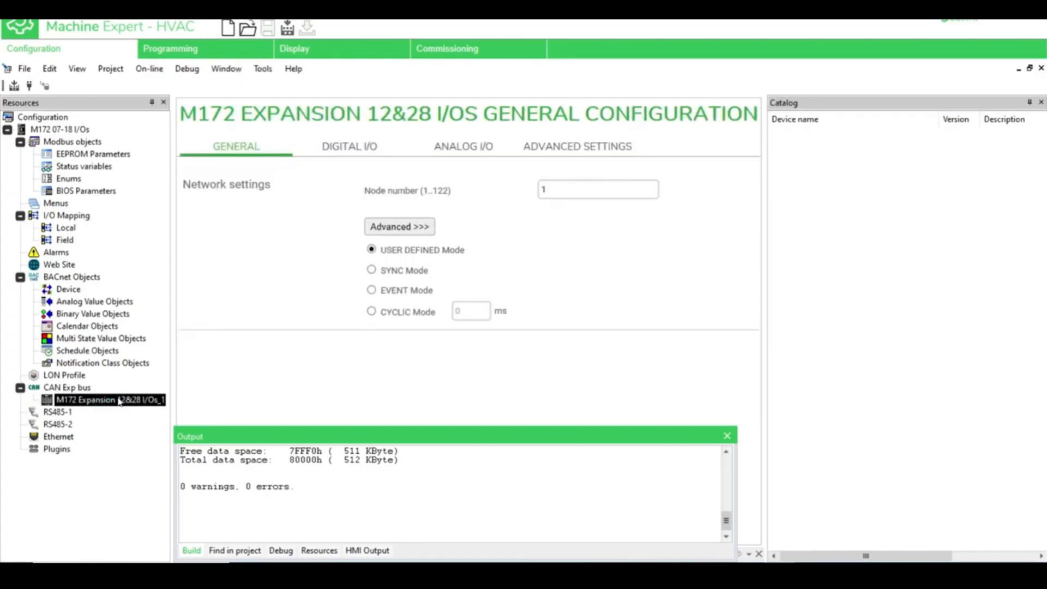
left_click(350, 147)
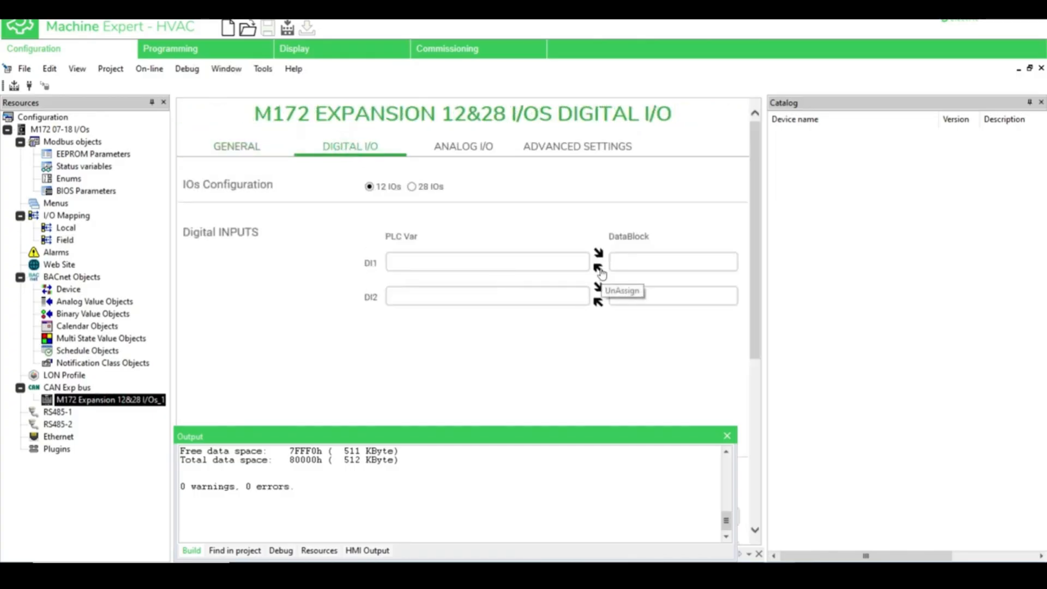
left_click(598, 254)
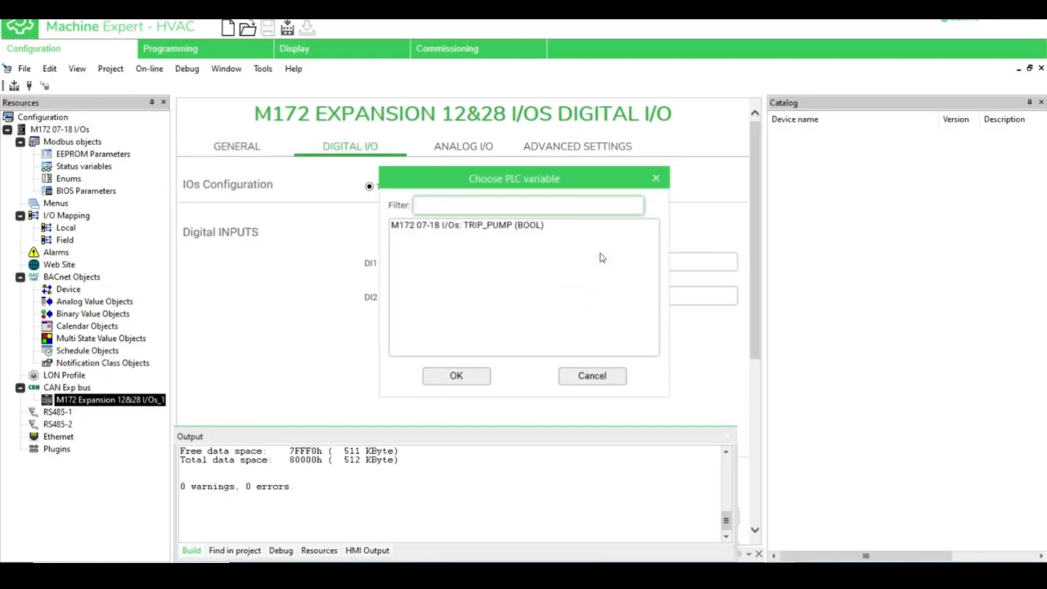
left_click(482, 226)
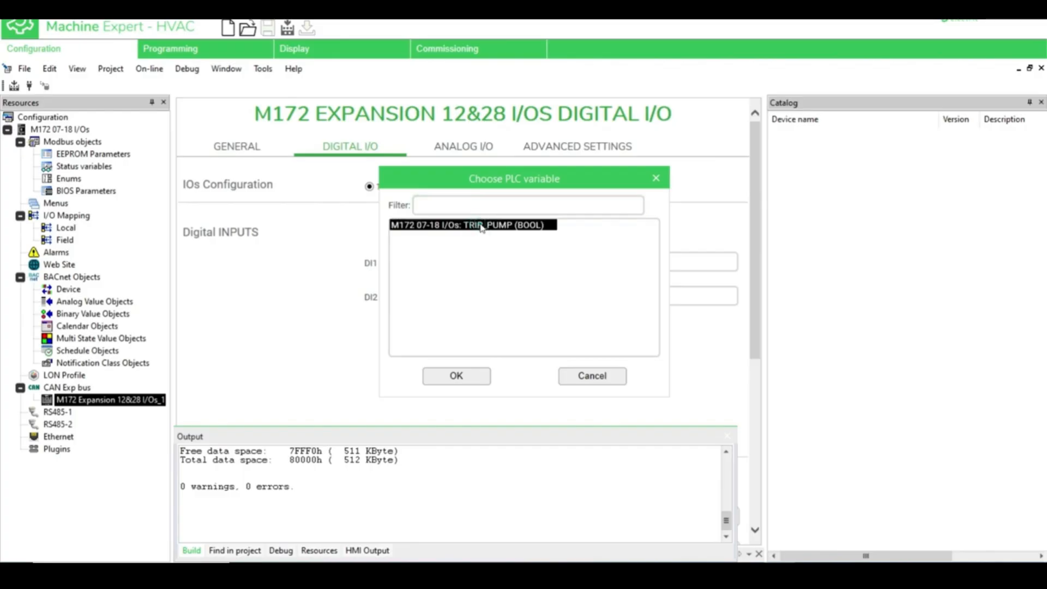
left_click(458, 379)
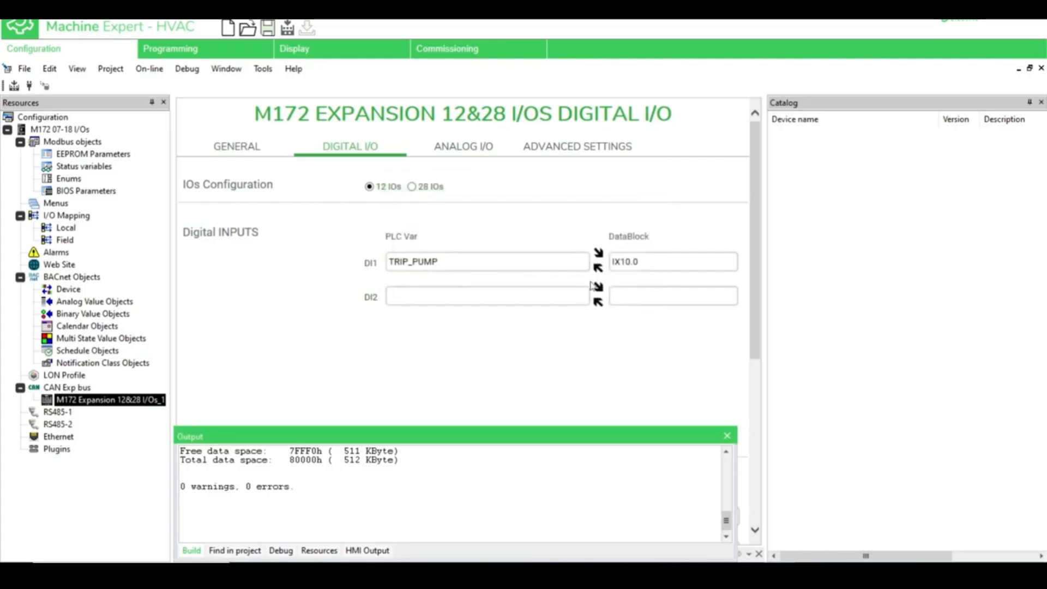
Assign the PUMP_HT variable to digital output DO1 of the expansion module.
scroll(496, 328, "down", 3)
scroll(460, 340, "down", 1)
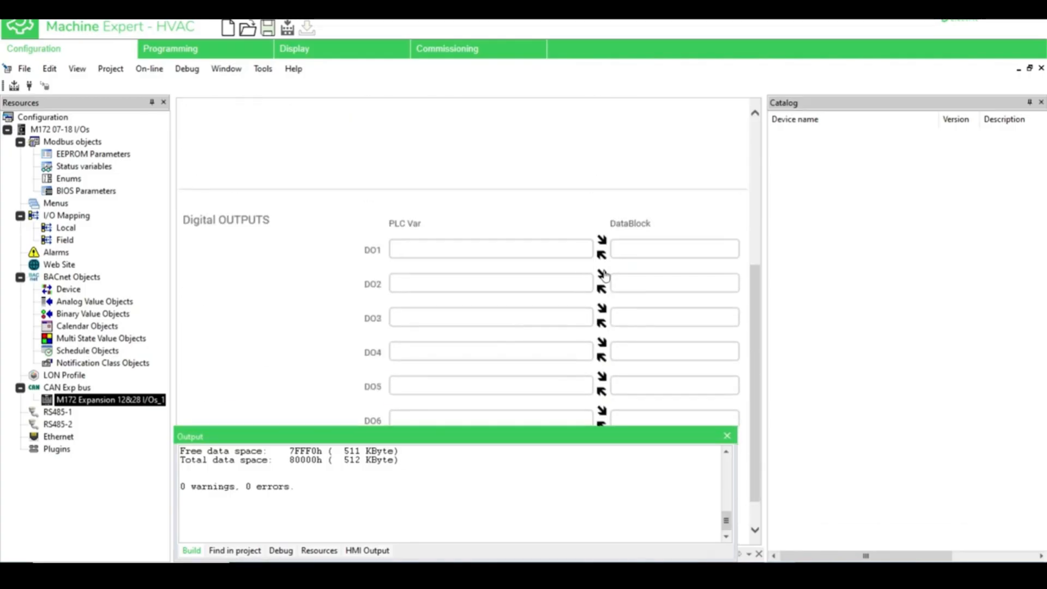
left_click(603, 242)
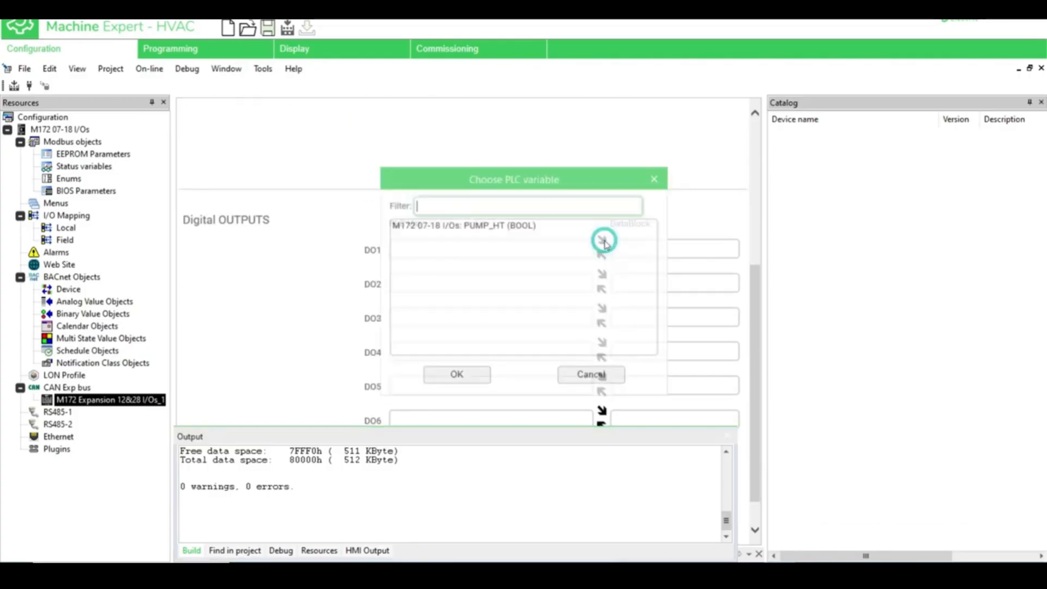
left_click(491, 229)
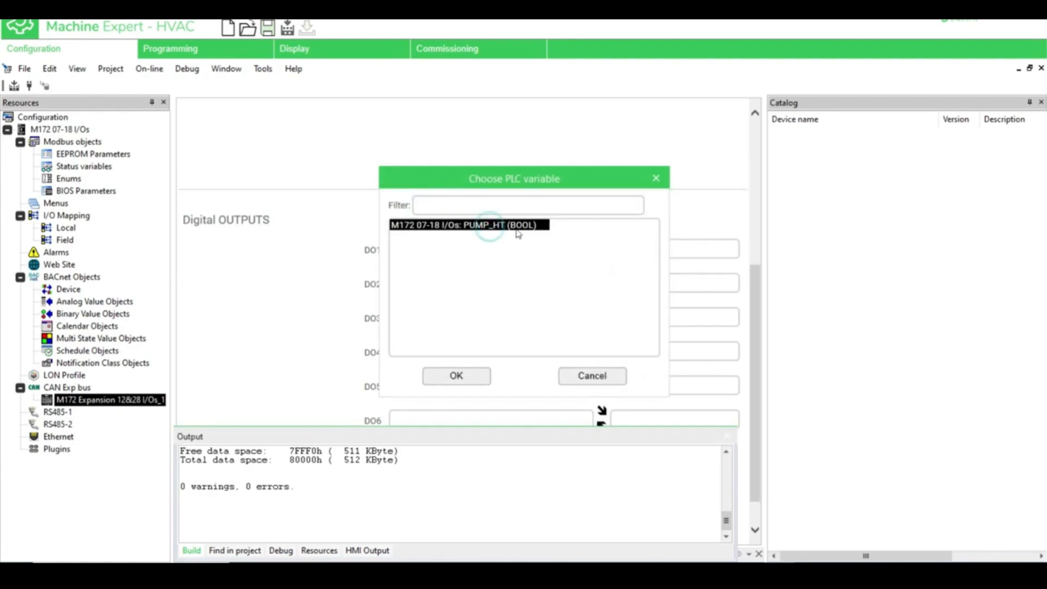
left_click(466, 377)
scroll(528, 367, "up", 3)
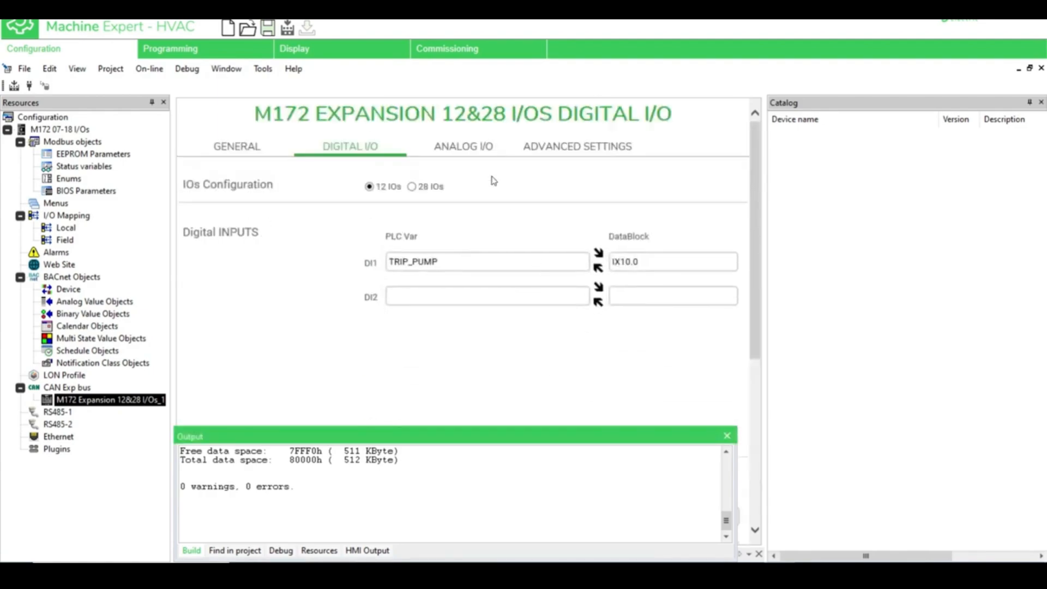
Assign the PUMP_TEMP variable to AI1 under the expansion module's Analog INPUT #1 and compile the project.
left_click(465, 144)
scroll(522, 239, "down", 2)
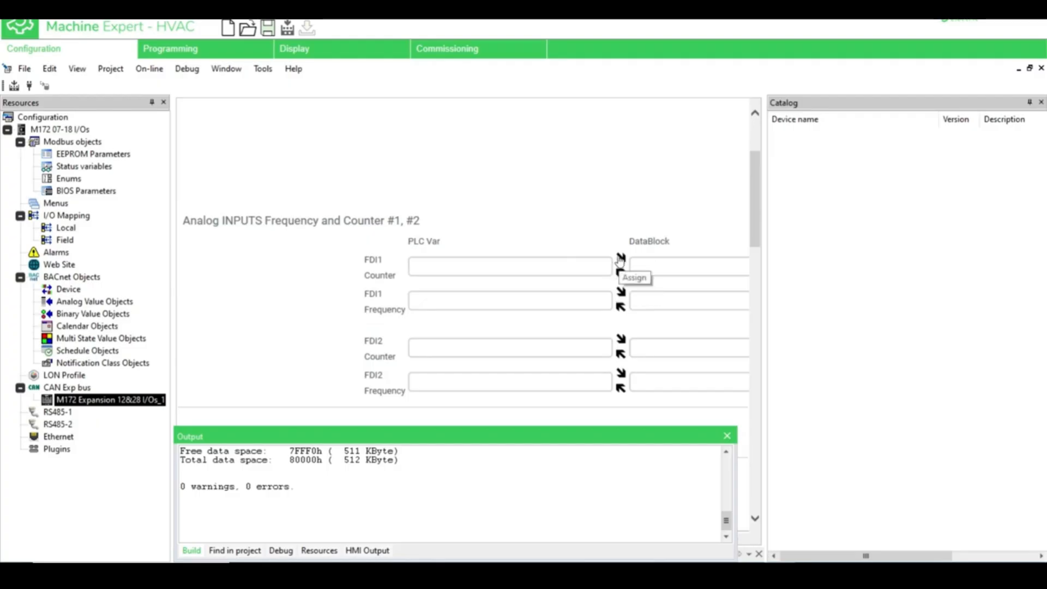
left_click(620, 259)
left_click(656, 178)
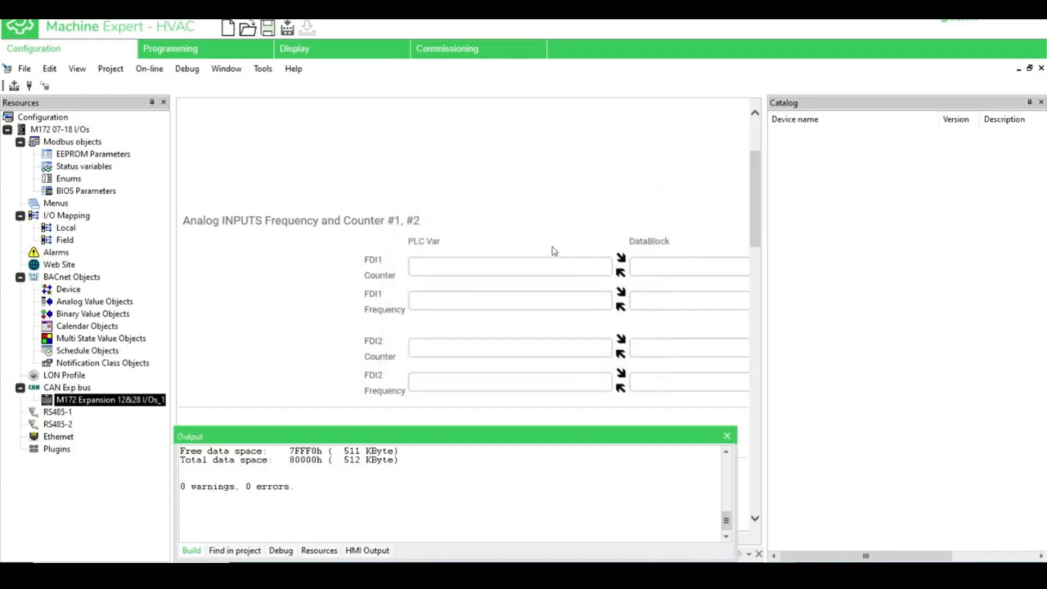
scroll(551, 246, "down", 6)
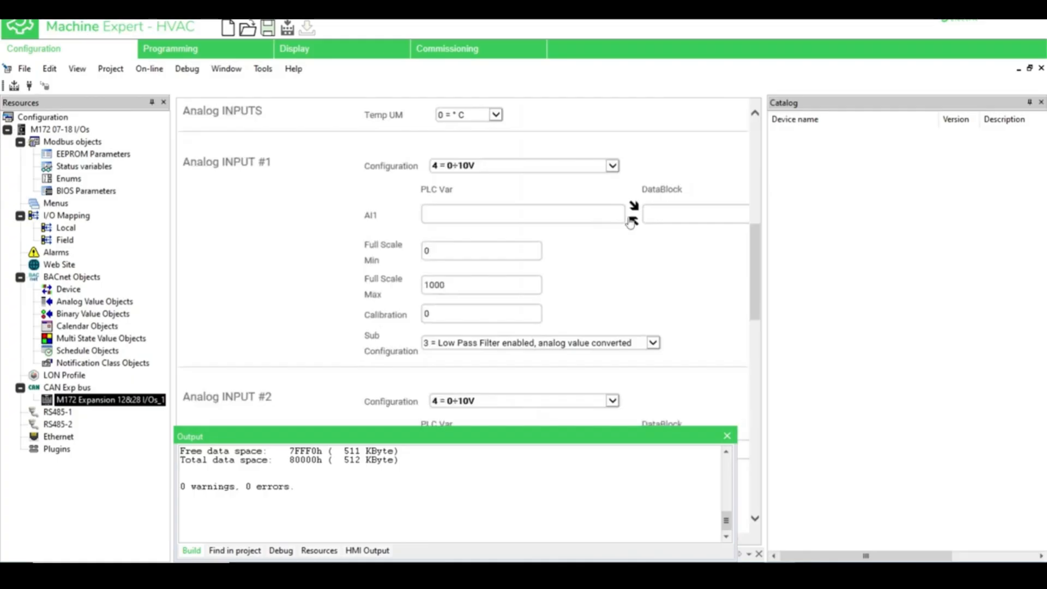
left_click(634, 213)
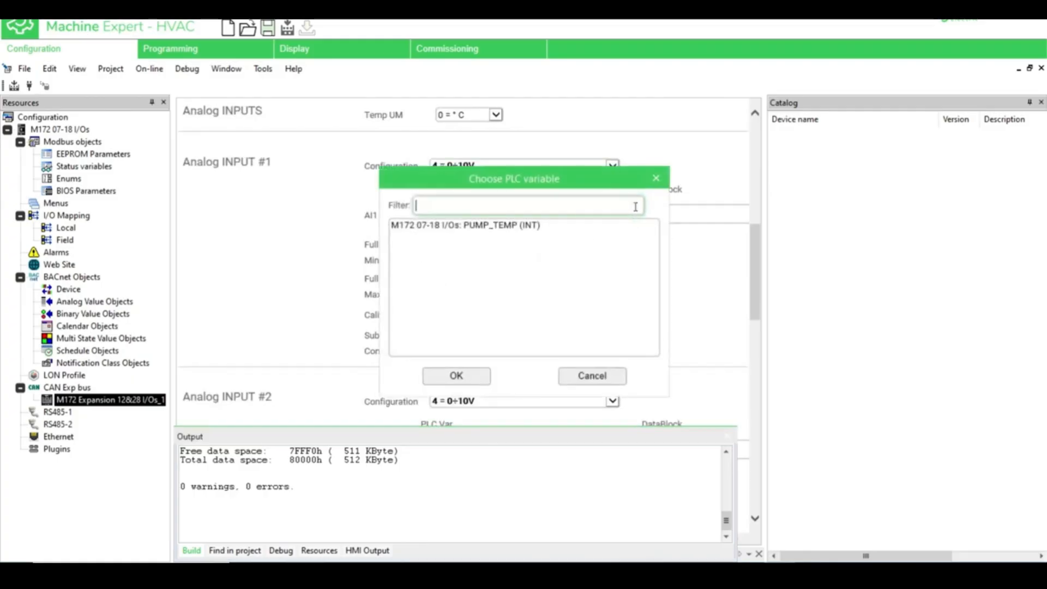
left_click(515, 226)
left_click(457, 375)
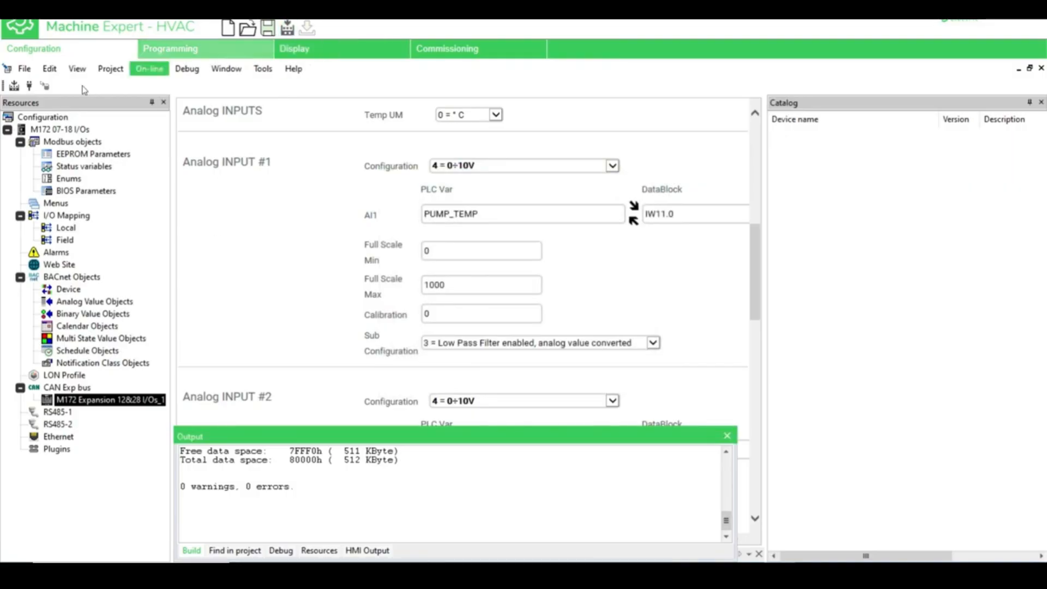
left_click(12, 86)
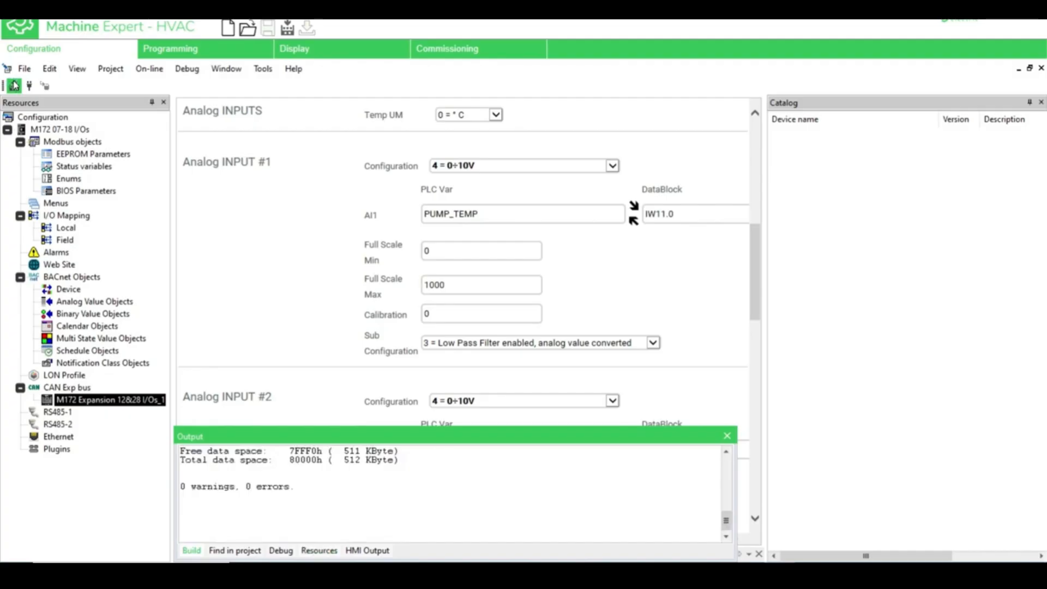
Open the TEST program for programming and examine its logic alongside the global variables and the IO_Mapping configuration variables.
left_click(182, 54)
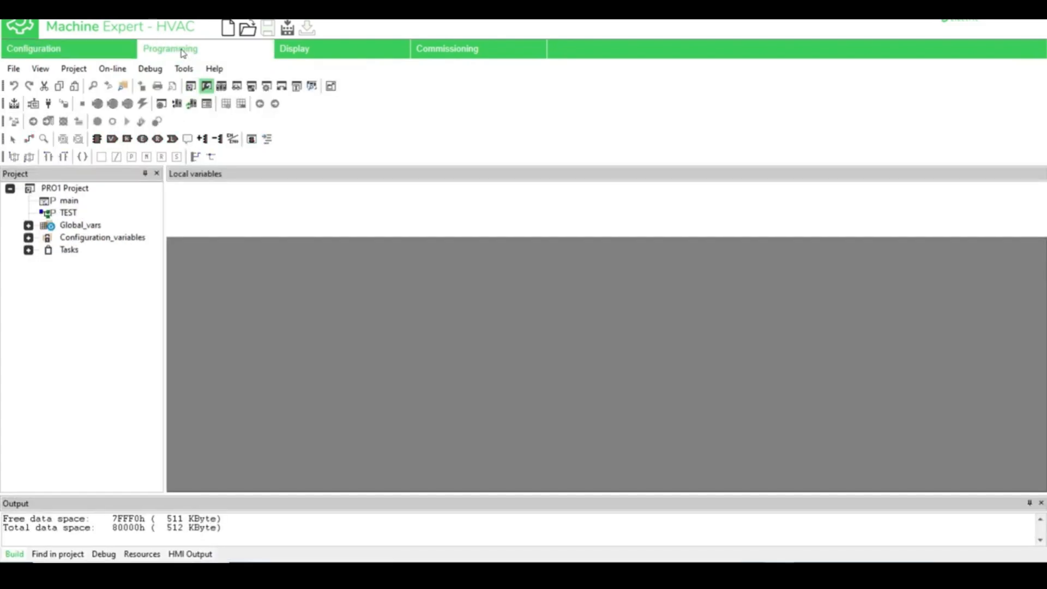
left_click(66, 213)
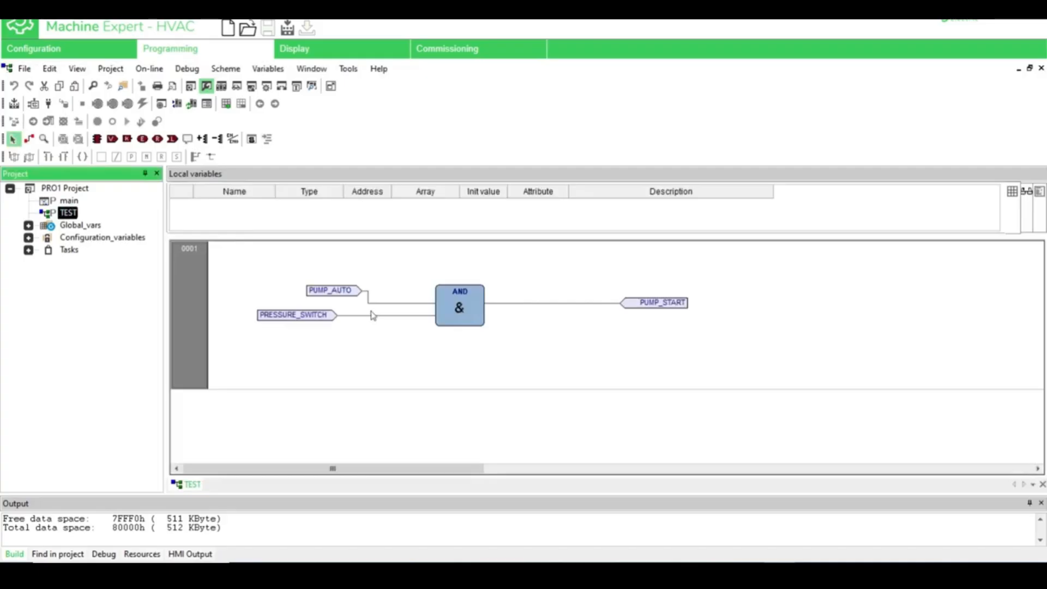
left_click(29, 225)
left_click(28, 250)
left_click(46, 262)
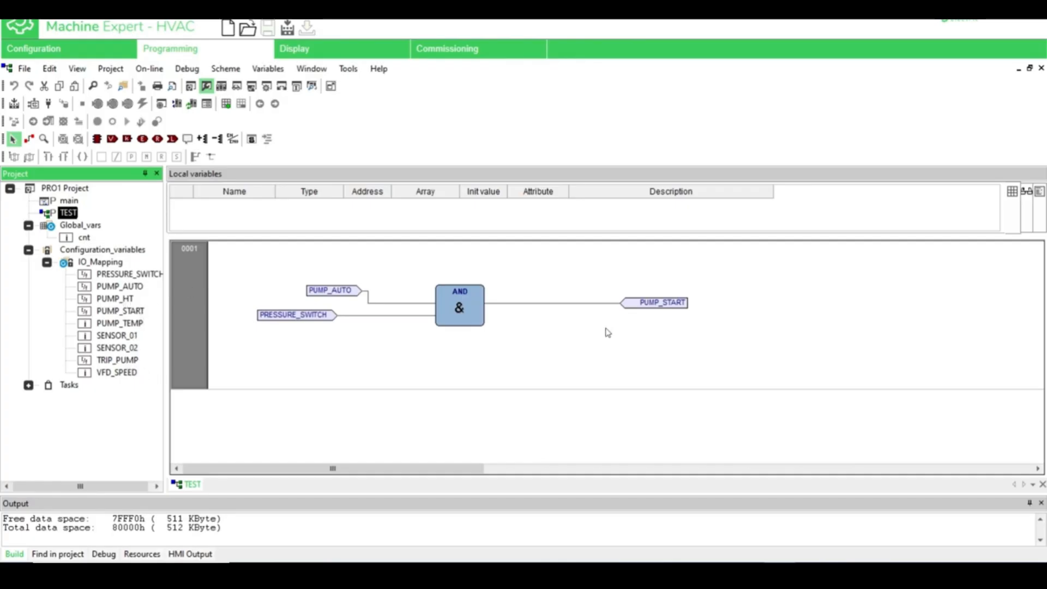
scroll(568, 335, "right", 1)
scroll(560, 338, "left", 1)
scroll(452, 371, "right", 1)
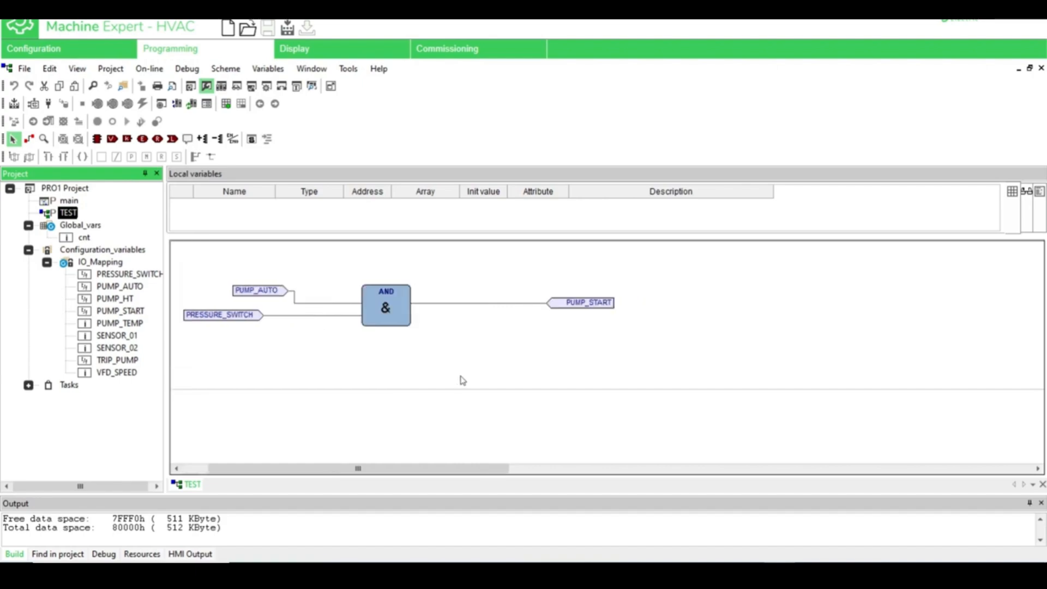
Add a third input pin to the AND block in the TEST program.
scroll(463, 382, "left", 1)
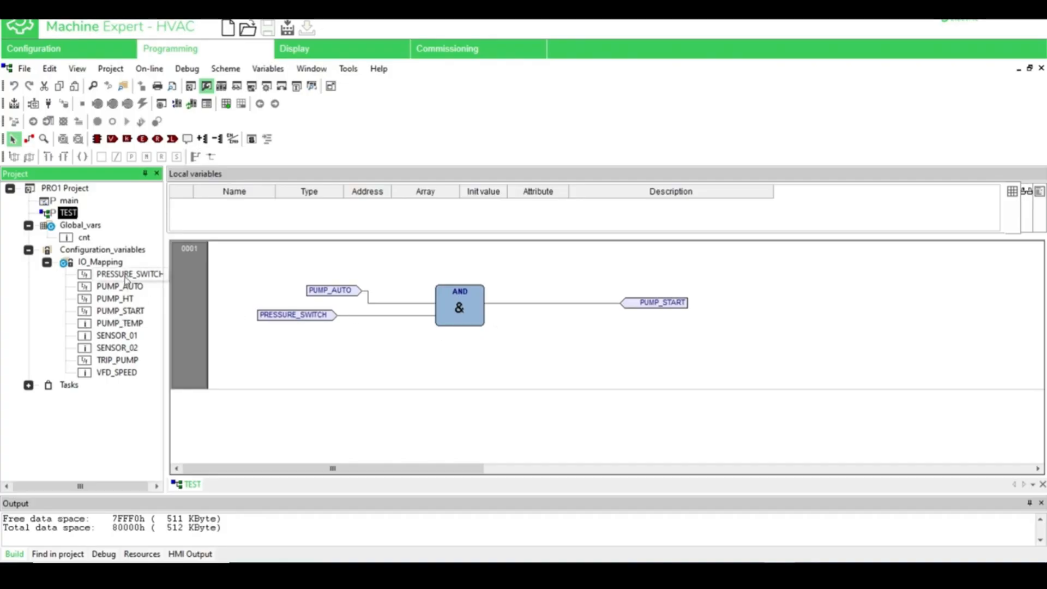
right_click(478, 318)
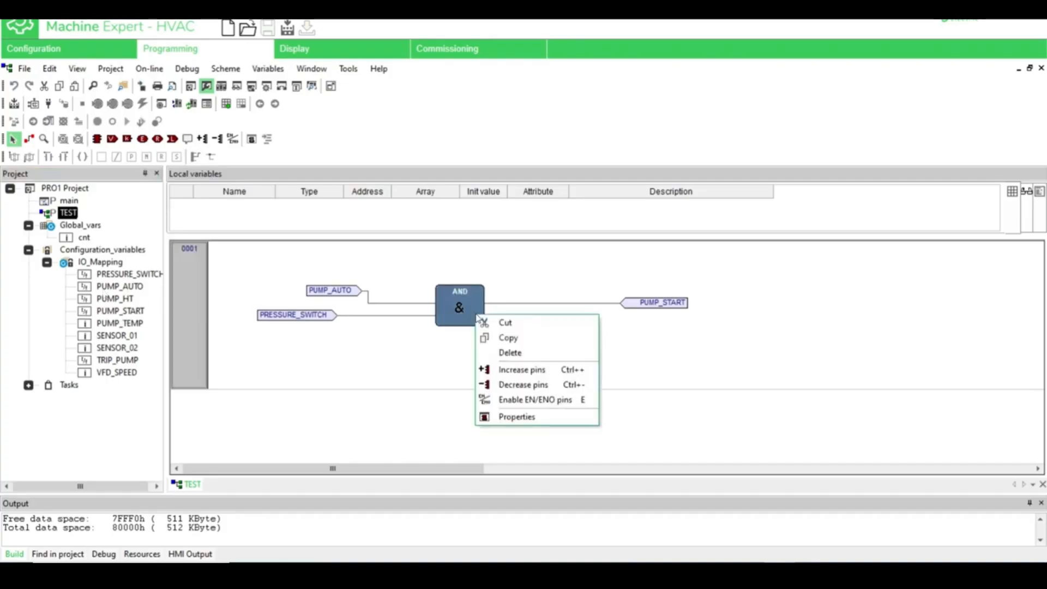
left_click(513, 370)
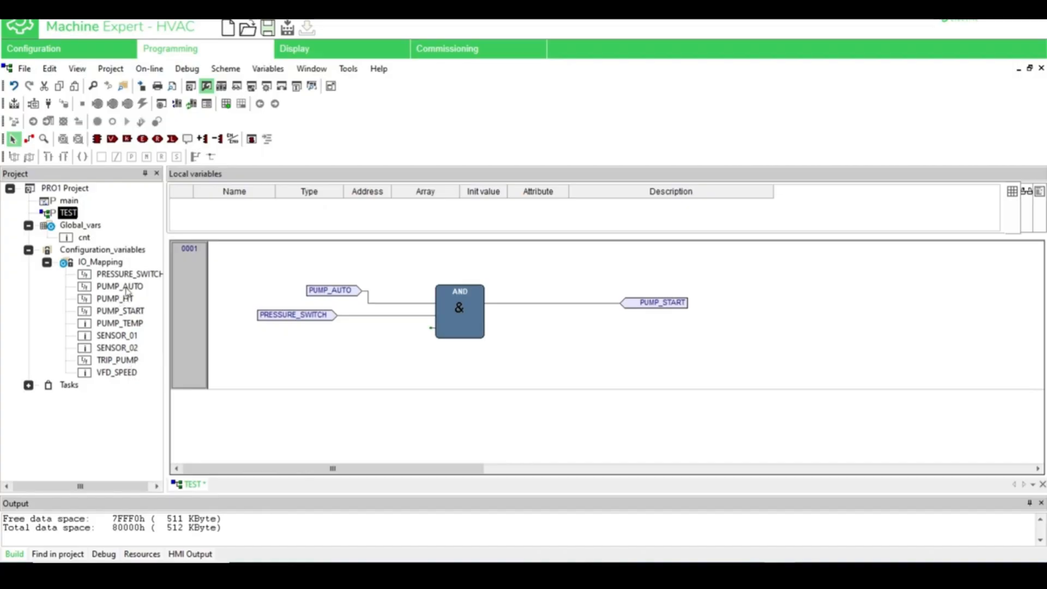
Place the TRIP_PUMP variable from IO_Mapping as an input below PRESSURE_SWITCH in network 0001.
left_click(126, 361)
left_click_drag(115, 368, 281, 346)
left_click(356, 379)
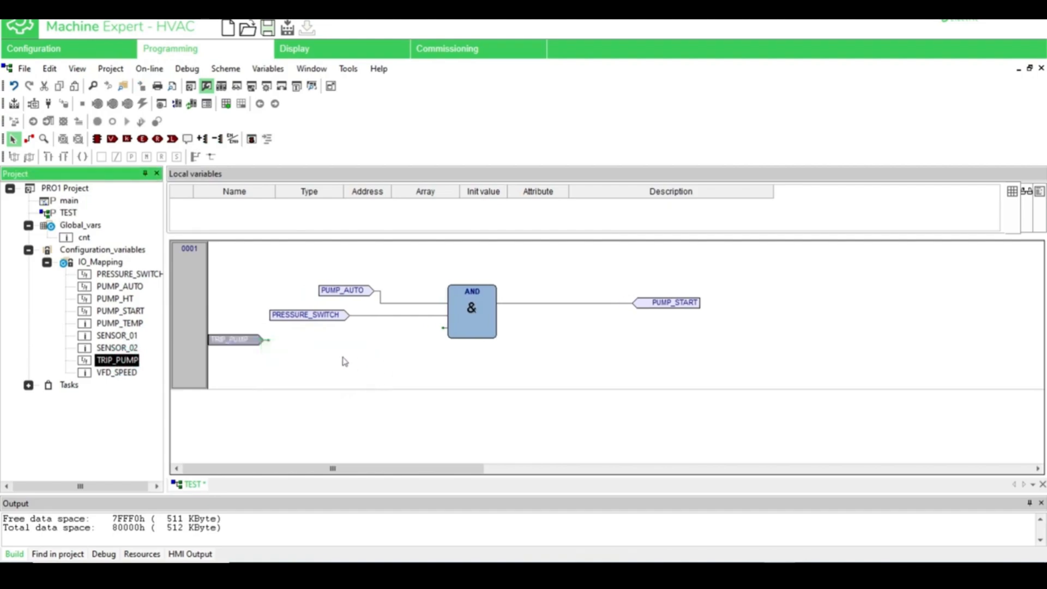
Show the Library Tree tool window to access the project libraries.
left_click(112, 140)
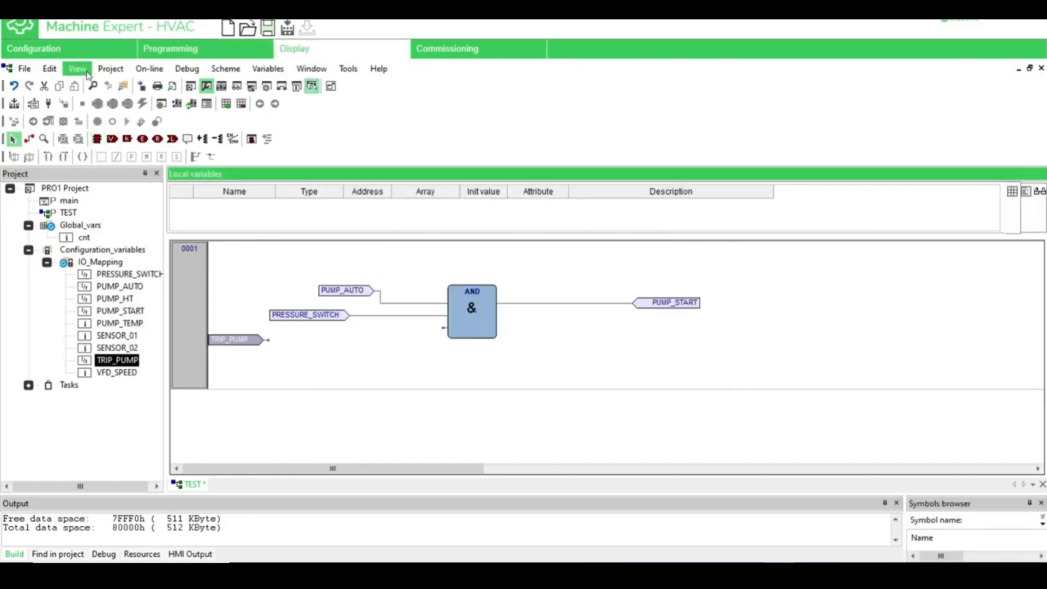
left_click(87, 73)
mouse_move(81, 84)
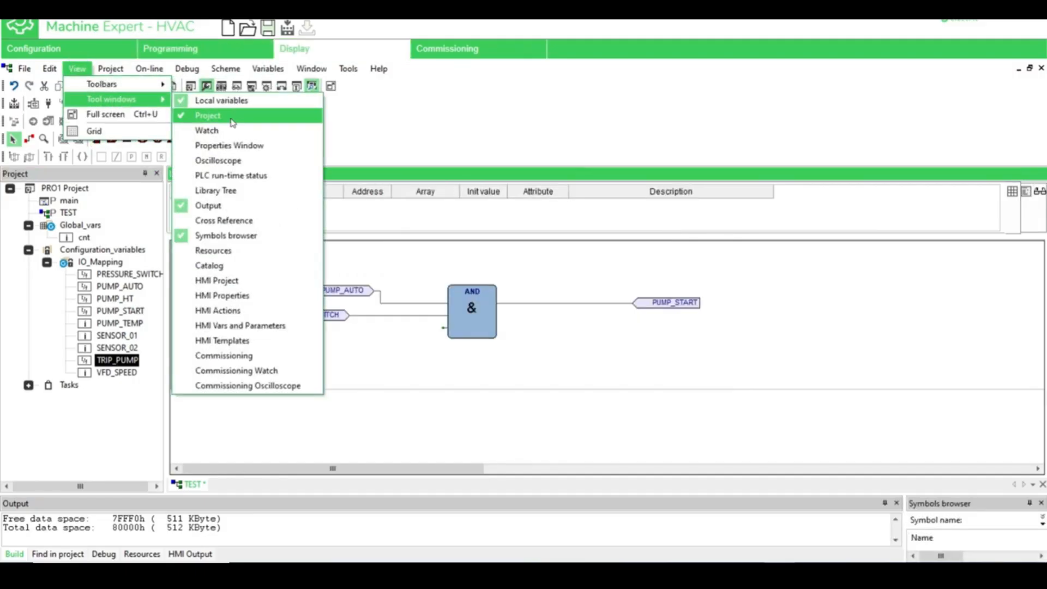
left_click(251, 191)
left_click_drag(1012, 173, 880, 118)
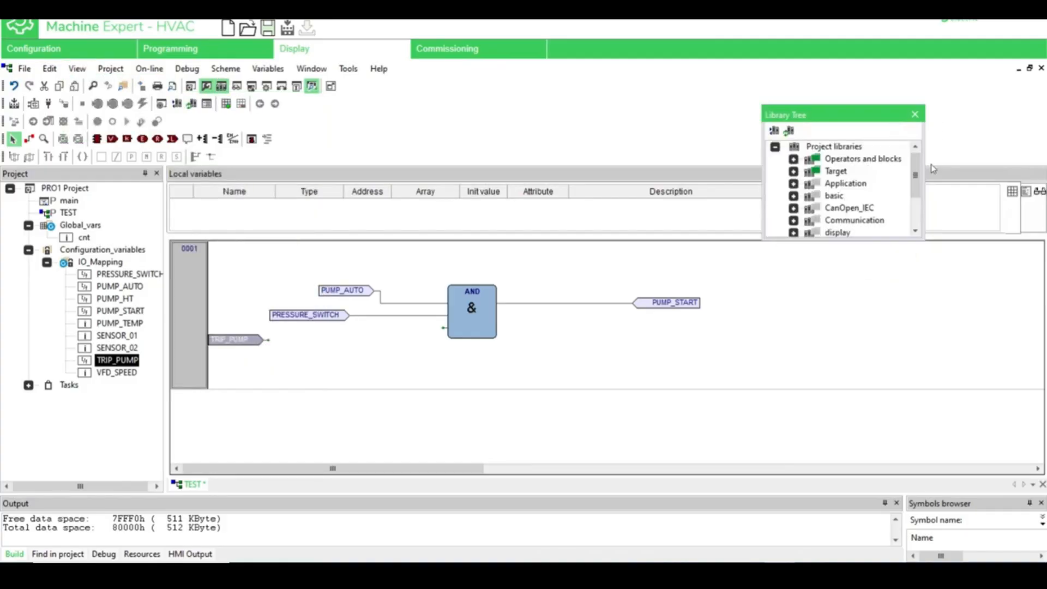
left_click_drag(917, 184, 934, 158)
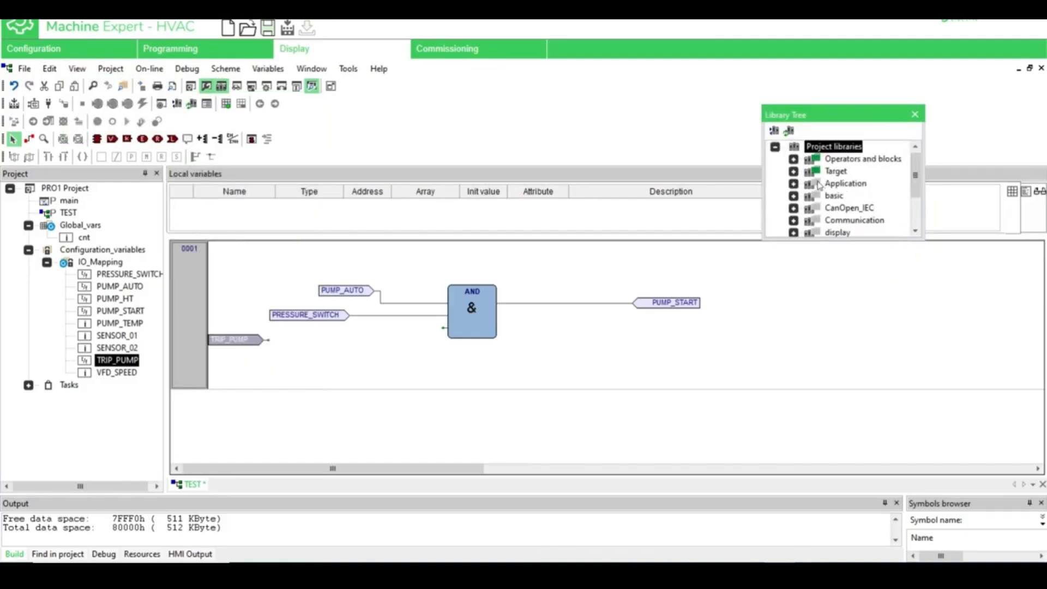
Dock the Library Tree and place a NOT block from the Logic operators between TRIP_PUMP and the AND block.
left_click(793, 160)
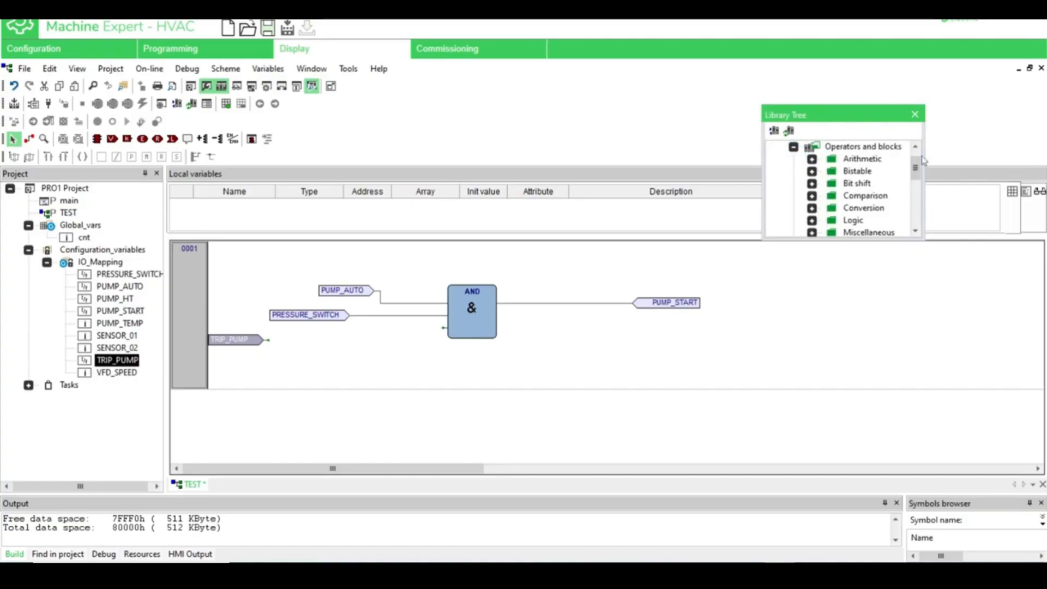
double_click(881, 116)
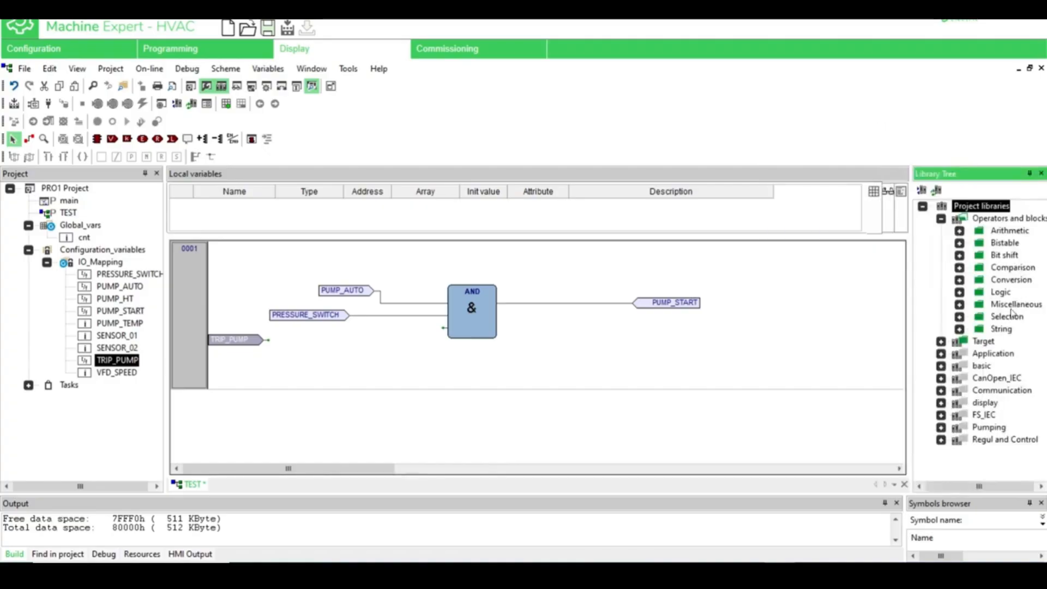
left_click(959, 292)
left_click_drag(1001, 317, 333, 351)
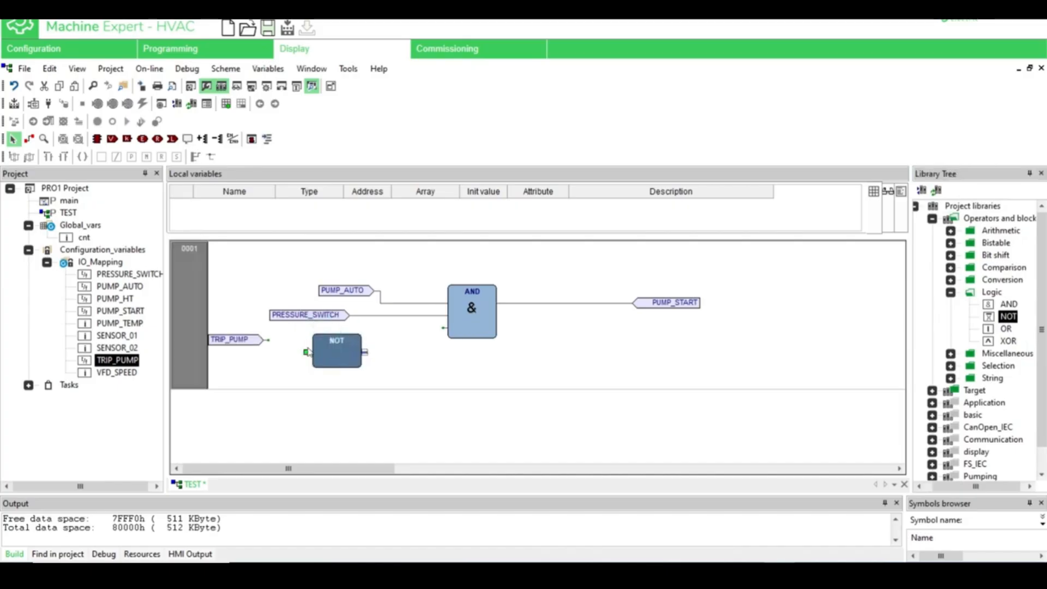
Wire TRIP_PUMP through the NOT block to the AND block's third input and compile the project.
left_click(304, 349)
left_click(304, 354)
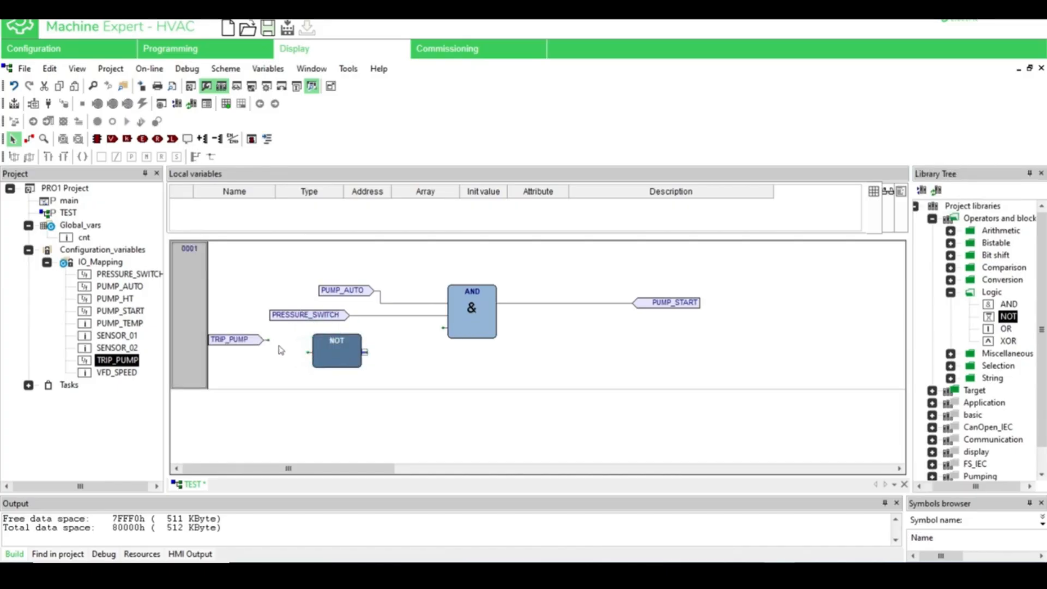
left_click(307, 353)
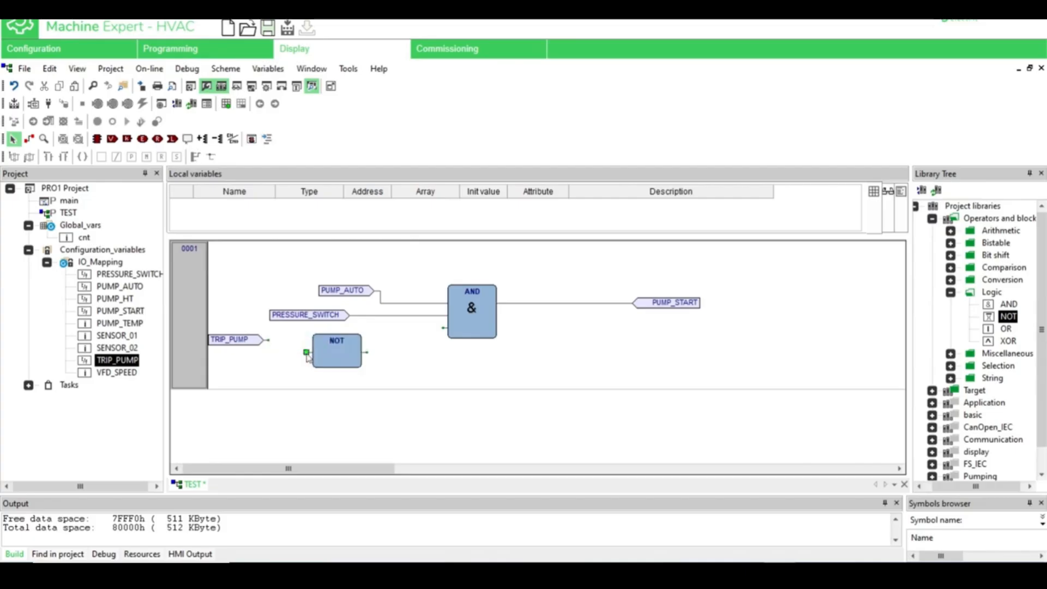
left_click(307, 355)
left_click(29, 138)
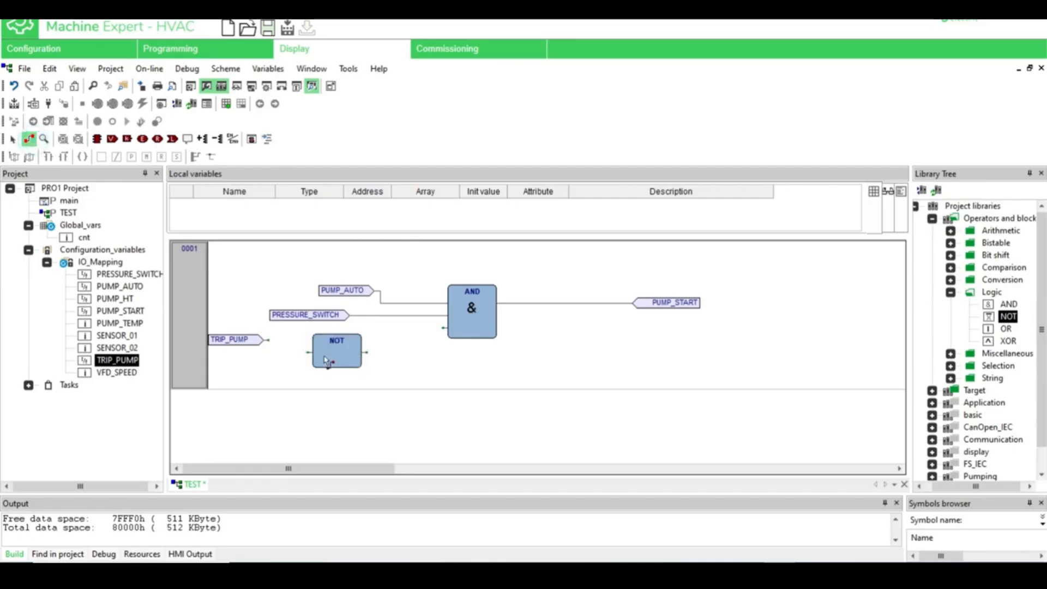
left_click(308, 352)
left_click(267, 340)
left_click(367, 351)
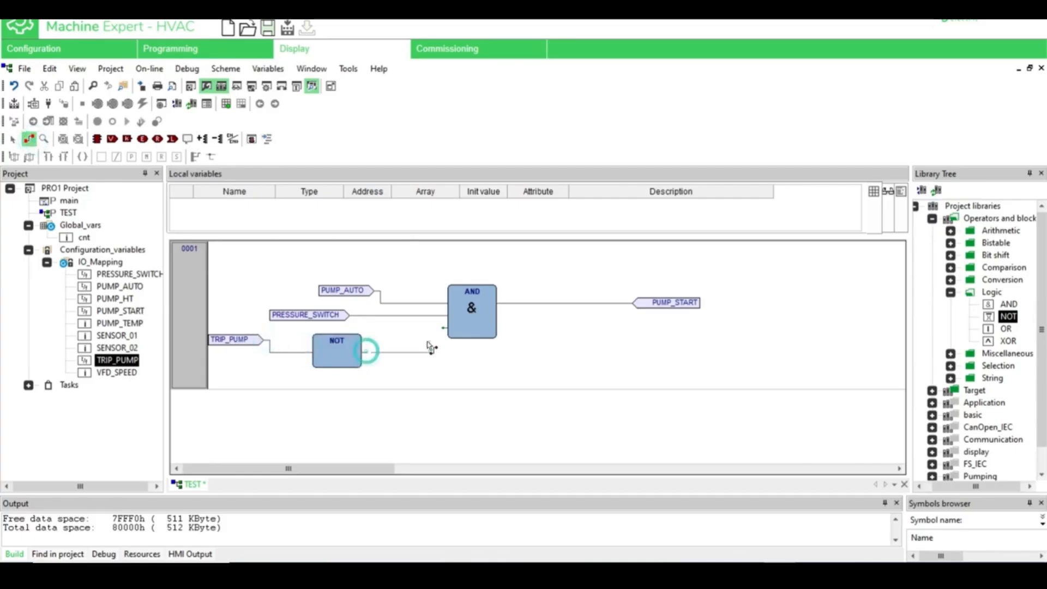
left_click(443, 328)
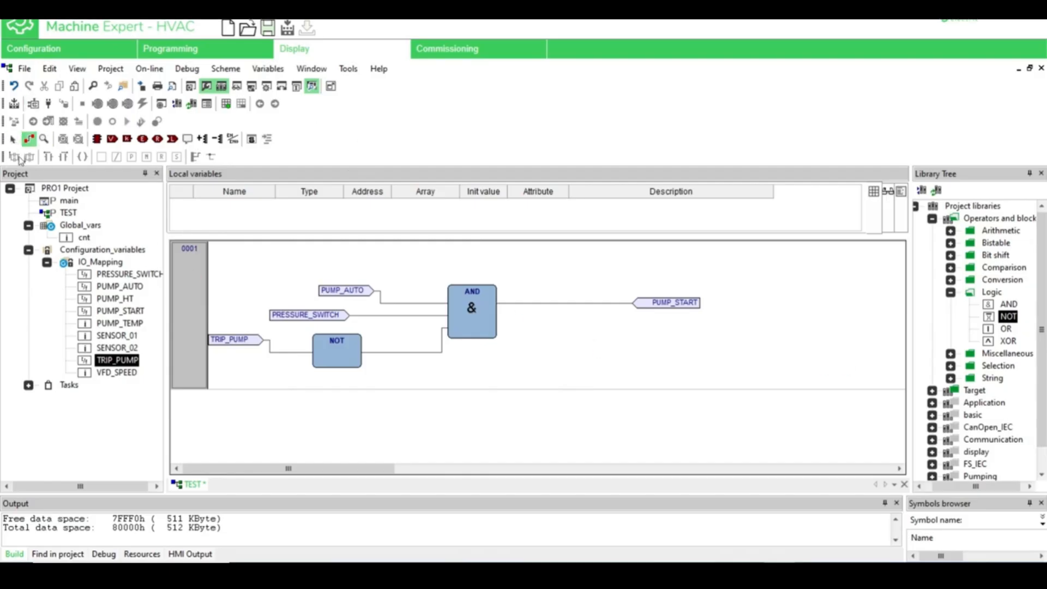
left_click(14, 104)
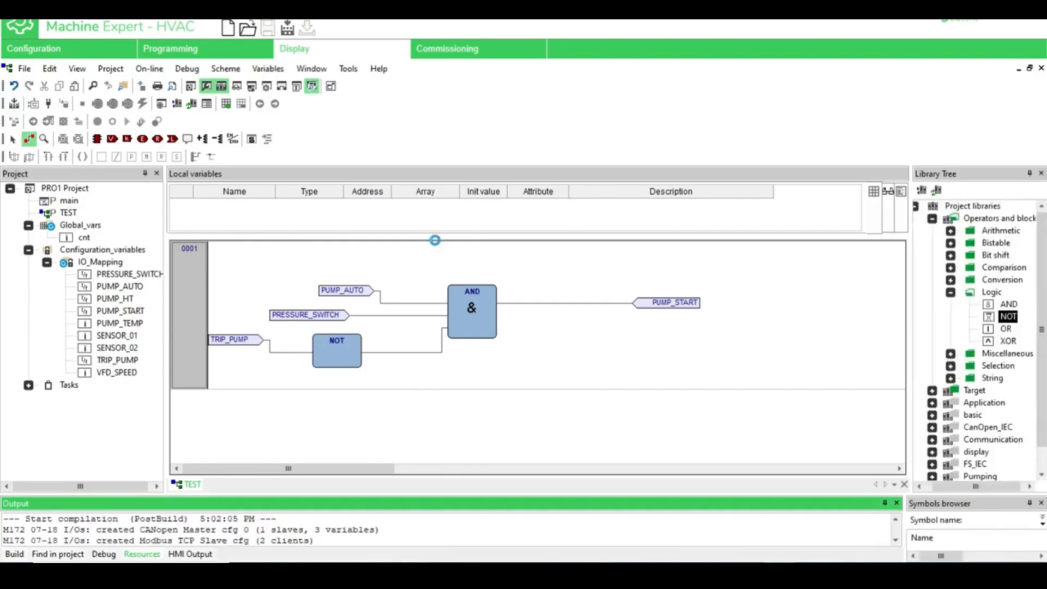